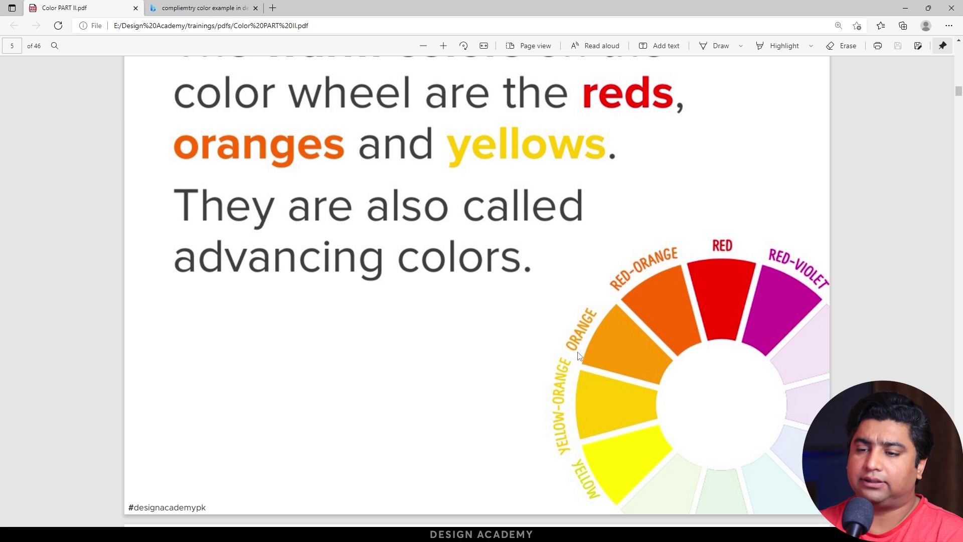
Scroll through the warm-colour sample layouts on pages 6 and 7 toward the cool colours slide
{"action": "scroll", "coordinate": [578, 355], "scroll_direction": "down", "scroll_amount": 10}
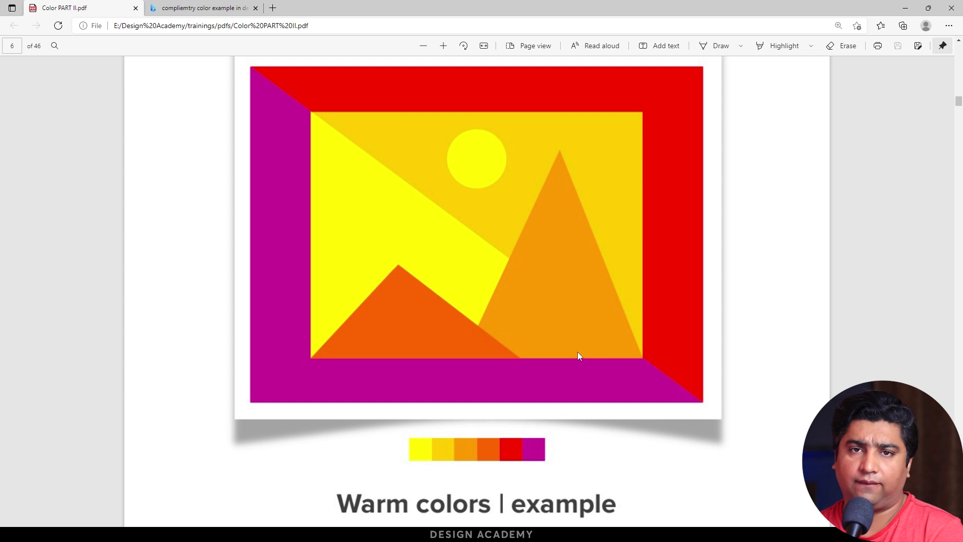
{"action": "scroll", "coordinate": [577, 351], "scroll_direction": "up", "scroll_amount": 1}
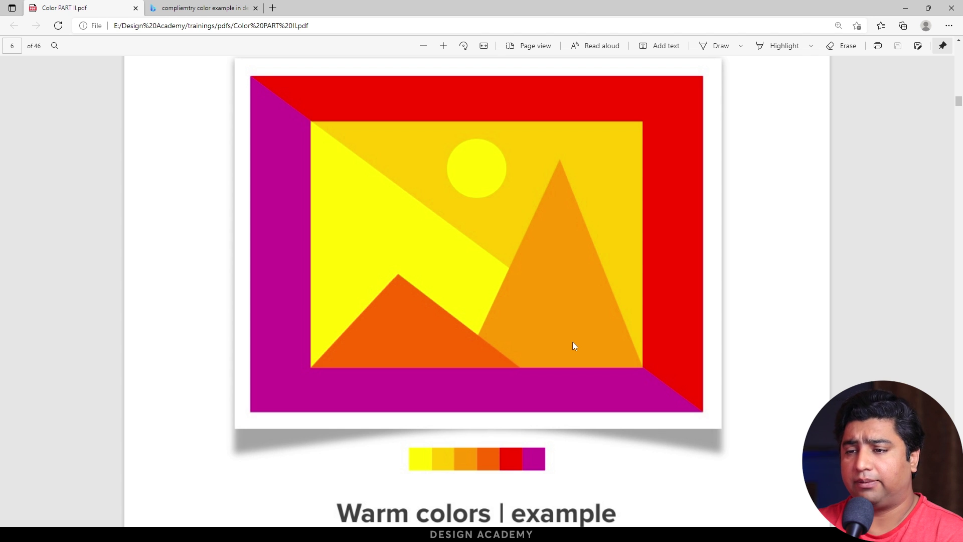
{"action": "scroll", "coordinate": [573, 341], "scroll_direction": "down", "scroll_amount": 10}
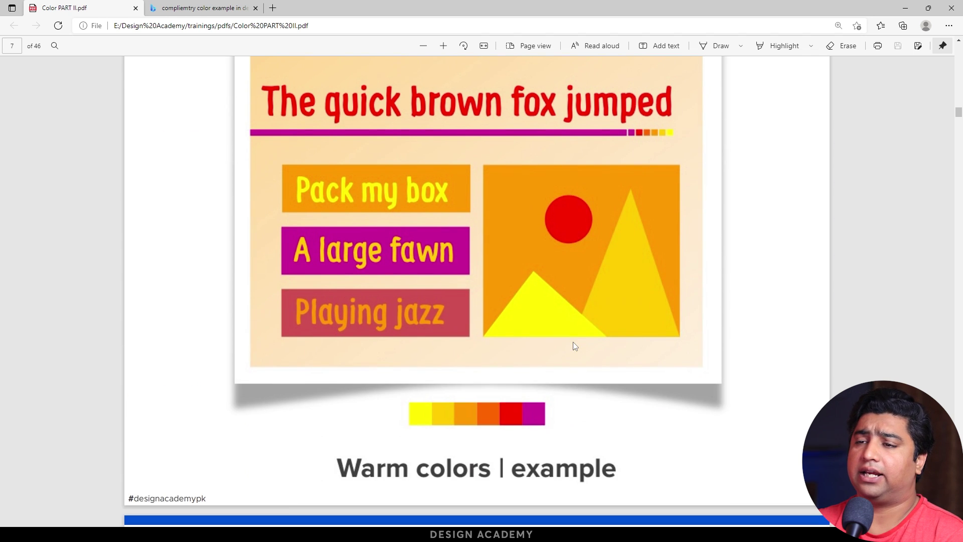
{"action": "scroll", "coordinate": [574, 343], "scroll_direction": "up", "scroll_amount": 3}
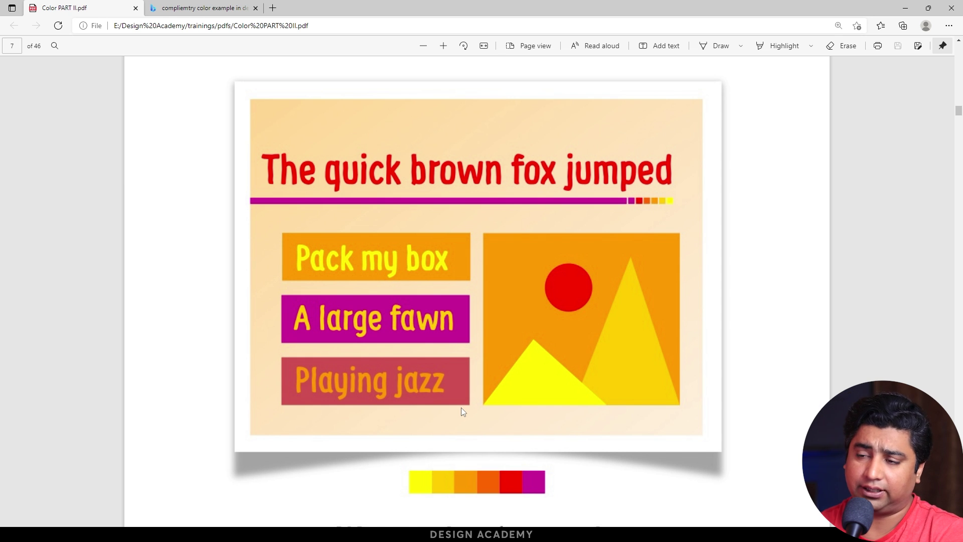
{"action": "scroll", "coordinate": [462, 407], "scroll_direction": "down", "scroll_amount": 15}
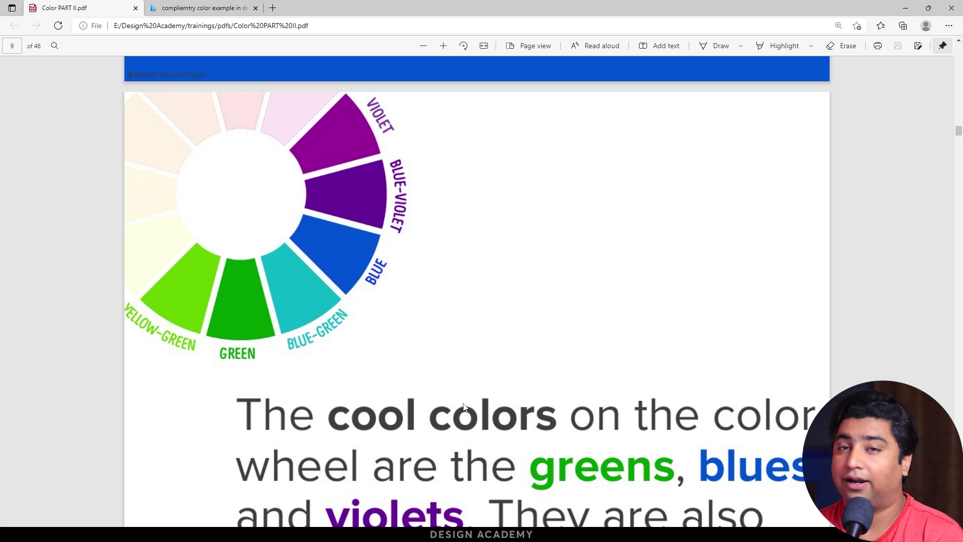
Scroll past the cool-colour sample layouts to page 11's purple-to-green swatch strip
{"action": "scroll", "coordinate": [464, 407], "scroll_direction": "down", "scroll_amount": 8}
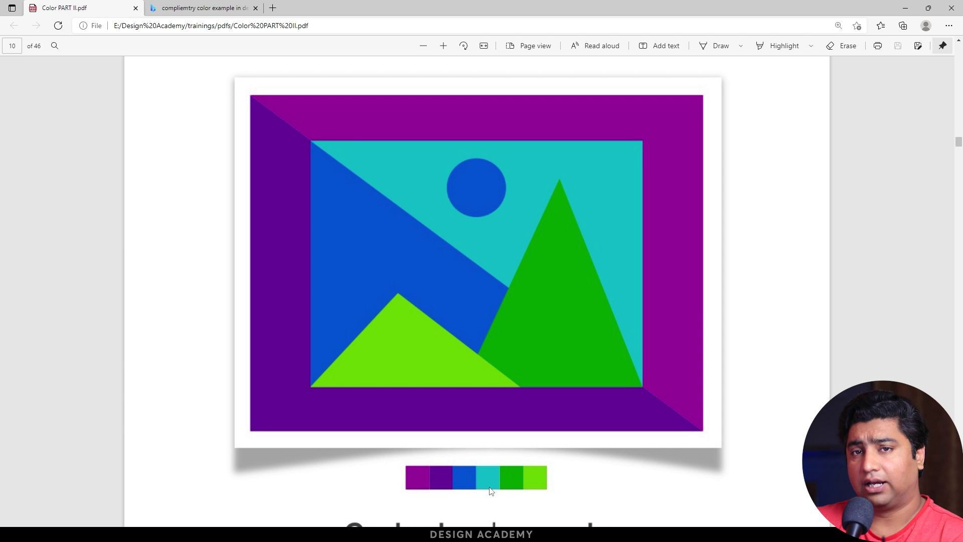
{"action": "scroll", "coordinate": [490, 491], "scroll_direction": "down", "scroll_amount": 5}
{"action": "scroll", "coordinate": [487, 477], "scroll_direction": "down", "scroll_amount": 5}
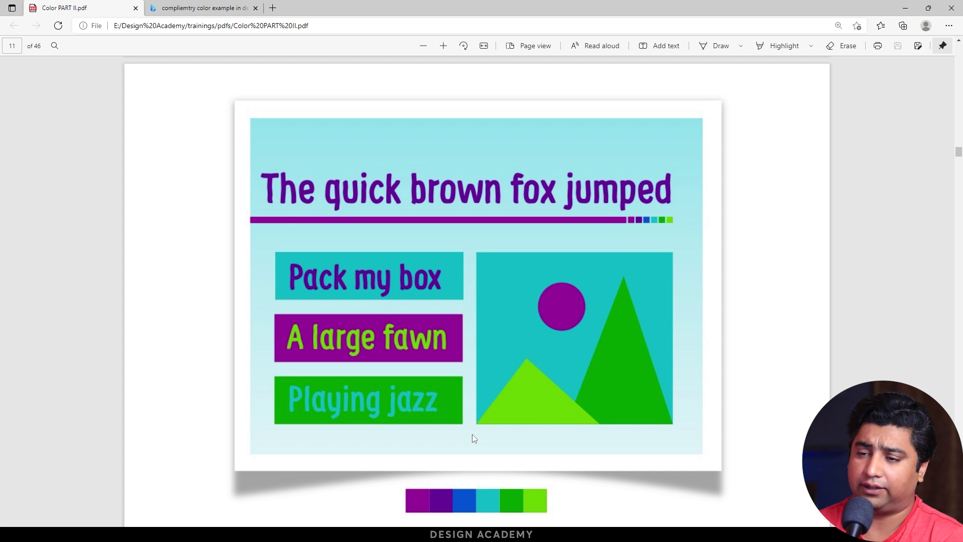
{"action": "scroll", "coordinate": [472, 438], "scroll_direction": "down", "scroll_amount": 10}
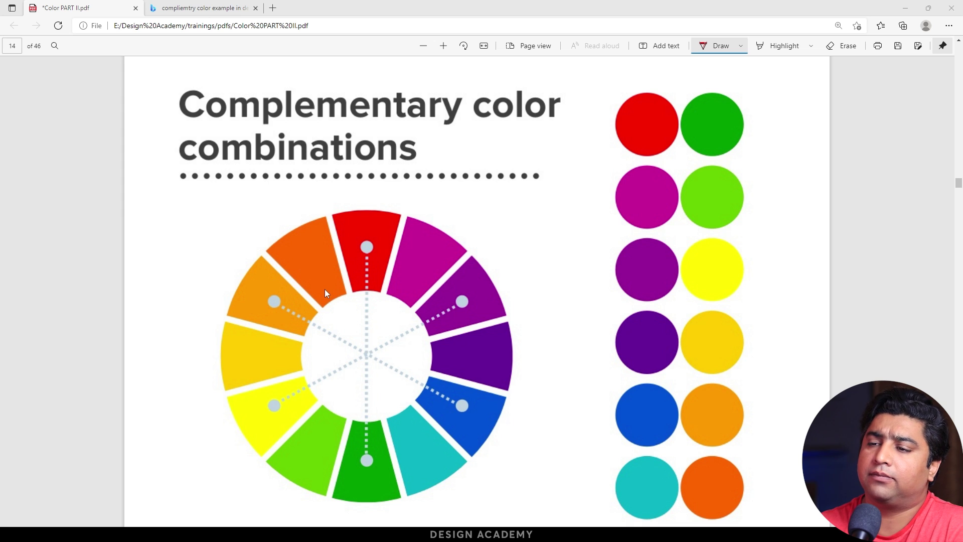
Circle the red dot, arrow it to green, circle the red–green pair, and arrow orange to teal
{"action": "left_click_drag", "start_coordinate": [366, 244], "coordinate": [368, 249]}
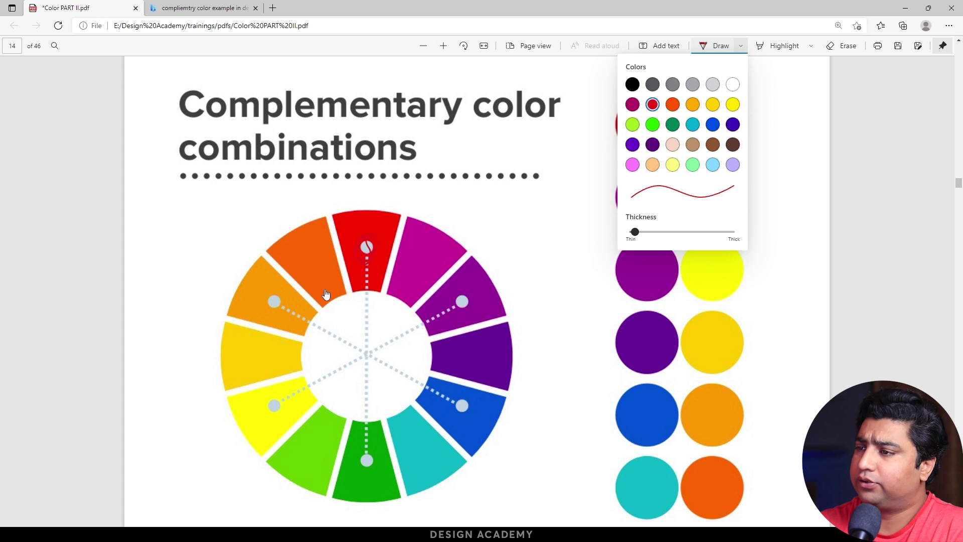
{"action": "mouse_move", "coordinate": [367, 230]}
{"action": "left_mouse_down"}
{"action": "mouse_move", "coordinate": [382, 251]}
{"action": "mouse_move", "coordinate": [368, 269]}
{"action": "left_mouse_up"}
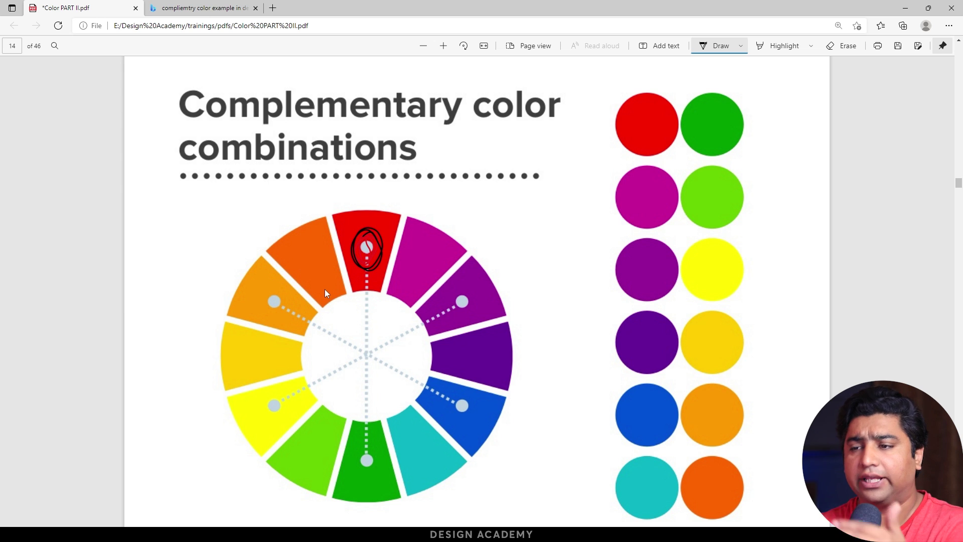
{"action": "left_click_drag", "start_coordinate": [368, 271], "coordinate": [367, 438]}
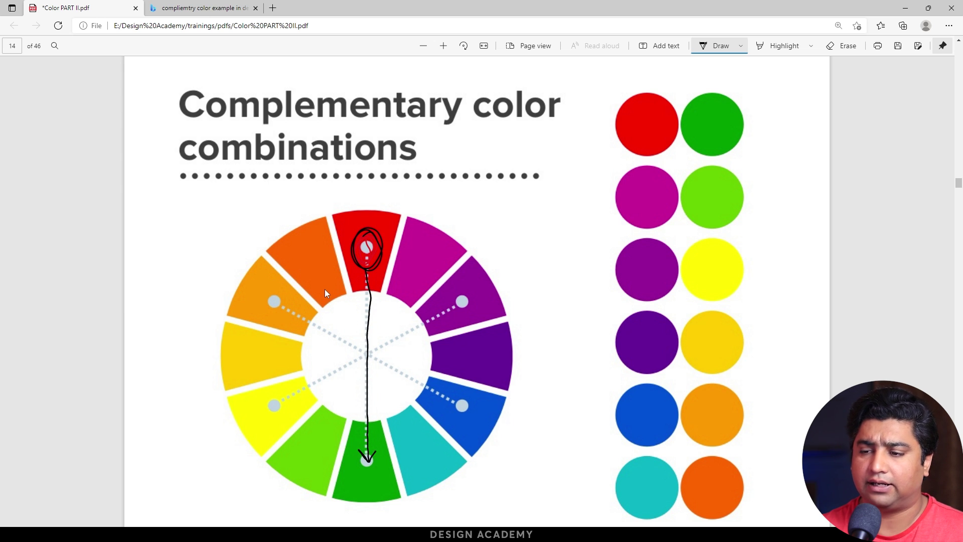
{"action": "left_click_drag", "start_coordinate": [651, 89], "coordinate": [702, 98]}
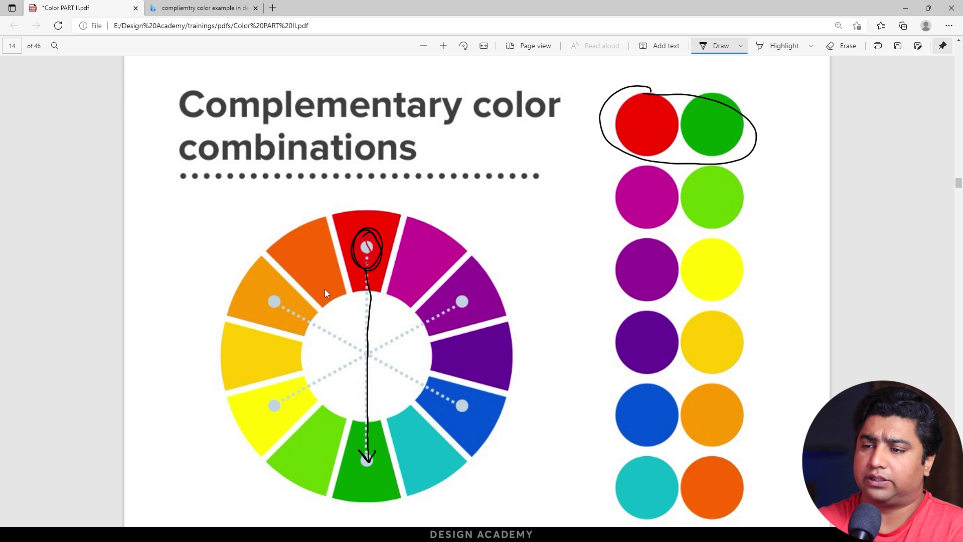
{"action": "left_click_drag", "start_coordinate": [330, 283], "coordinate": [411, 430]}
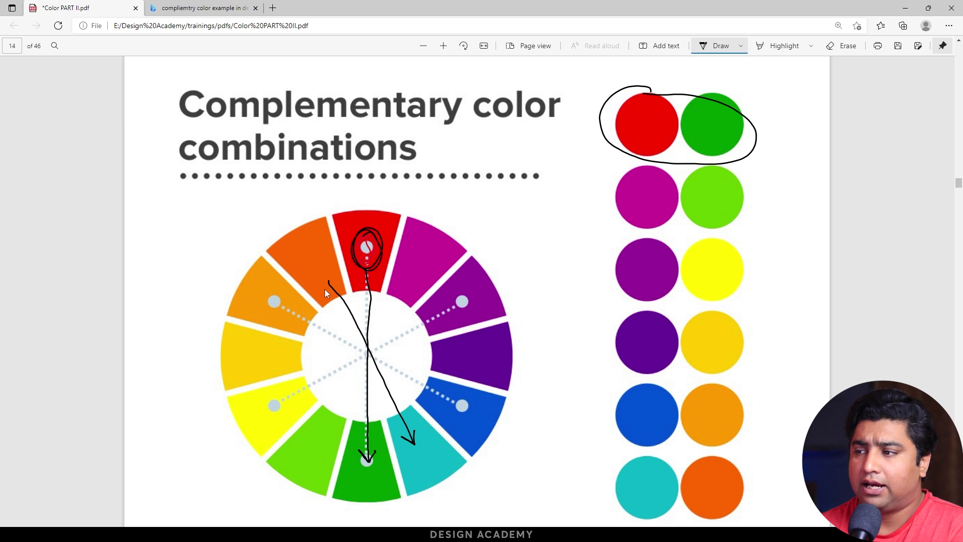
{"action": "scroll", "coordinate": [326, 294], "scroll_direction": "down", "scroll_amount": 1}
Scroll past pages 15 and 16's complementary examples to page 17, Split Complementary Colors
{"action": "scroll", "coordinate": [326, 293], "scroll_direction": "down", "scroll_amount": 3}
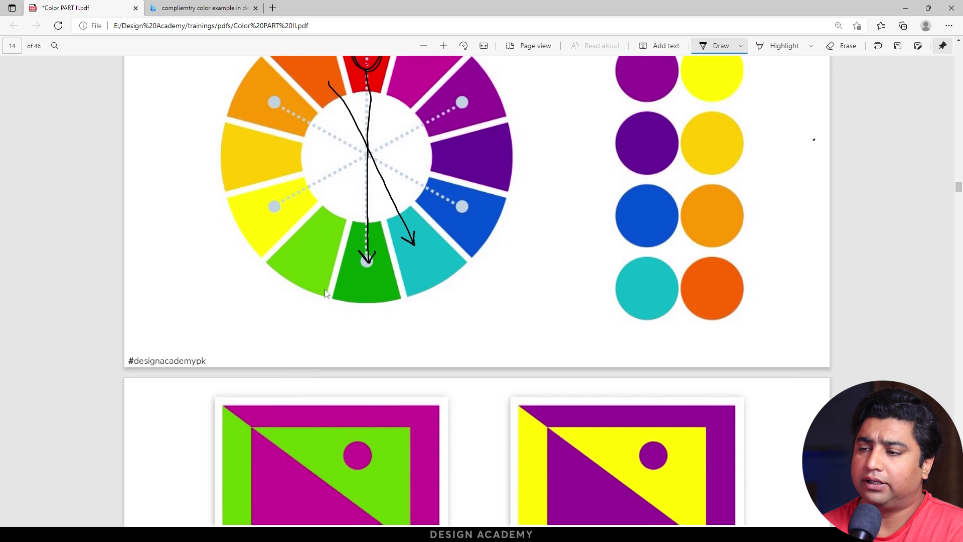
{"action": "scroll", "coordinate": [326, 294], "scroll_direction": "down", "scroll_amount": 3}
{"action": "scroll", "coordinate": [326, 294], "scroll_direction": "down", "scroll_amount": 3}
{"action": "scroll", "coordinate": [326, 293], "scroll_direction": "up", "scroll_amount": 1}
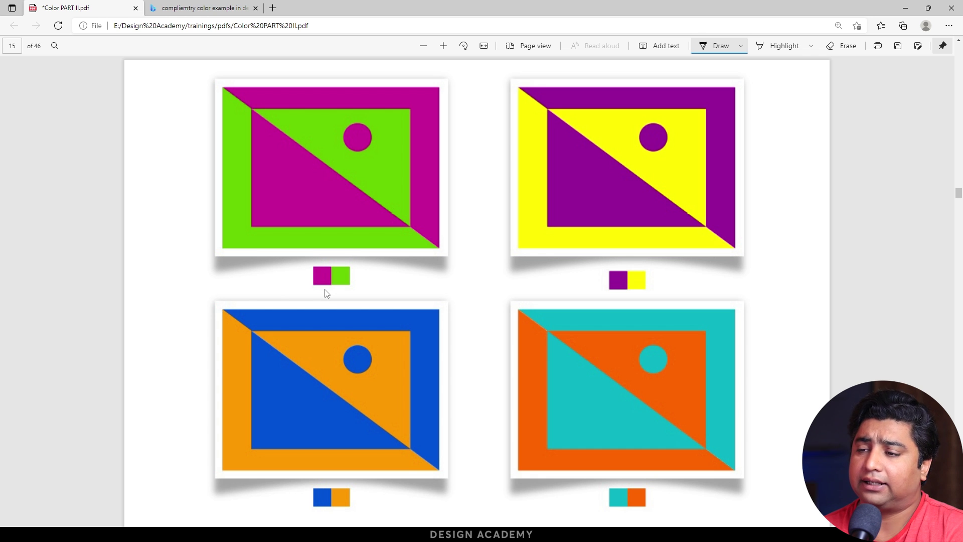
{"action": "scroll", "coordinate": [327, 293], "scroll_direction": "down", "scroll_amount": 5}
{"action": "scroll", "coordinate": [327, 293], "scroll_direction": "down", "scroll_amount": 4}
{"action": "scroll", "coordinate": [326, 293], "scroll_direction": "down", "scroll_amount": 2}
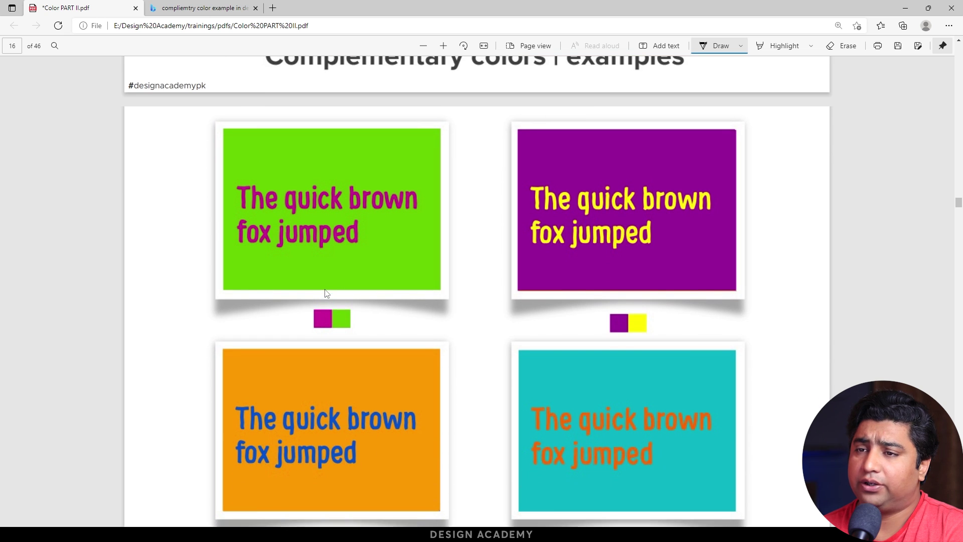
{"action": "scroll", "coordinate": [327, 293], "scroll_direction": "down", "scroll_amount": 1}
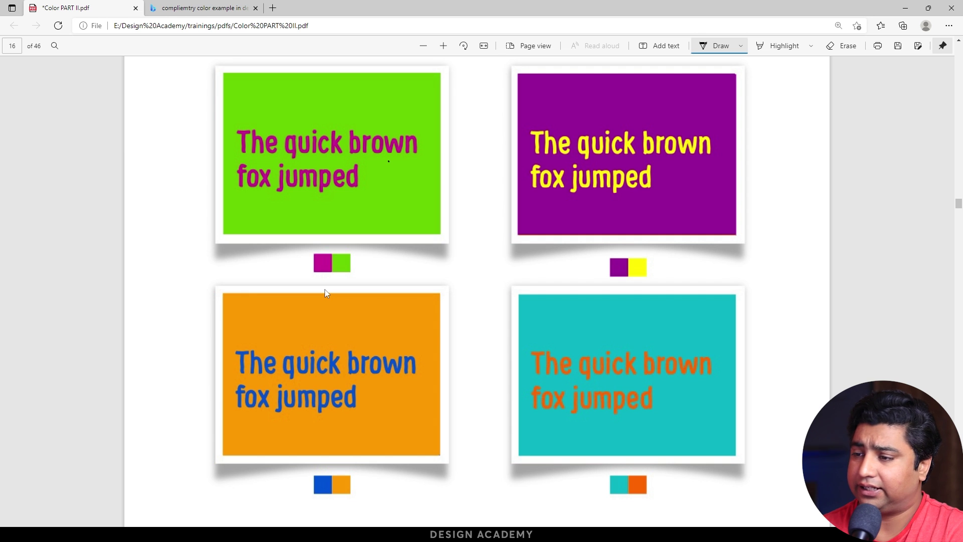
{"action": "scroll", "coordinate": [325, 293], "scroll_direction": "down", "scroll_amount": 2}
{"action": "scroll", "coordinate": [325, 294], "scroll_direction": "down", "scroll_amount": 7}
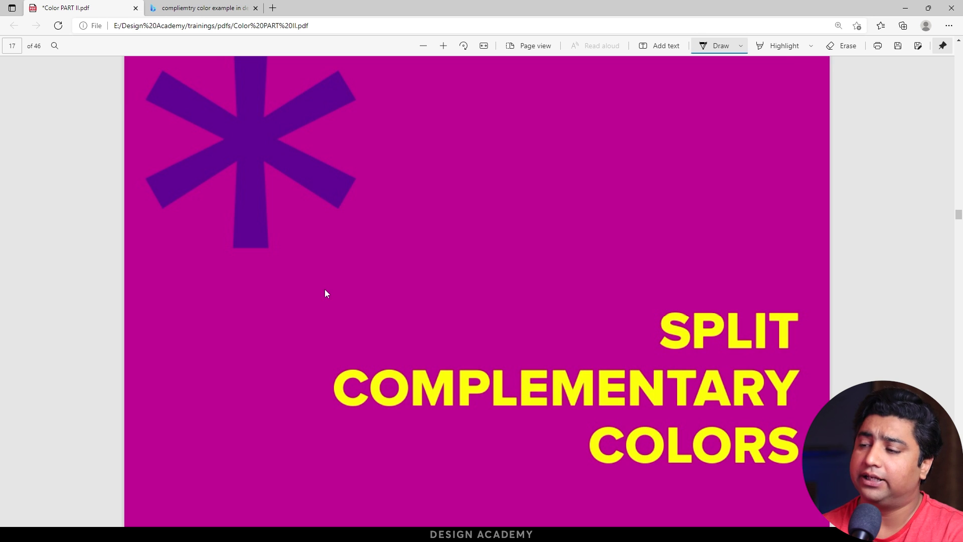
On page 19's wheel, draw a line from yellow to purple, then circle and tick the magenta and purple dots
{"action": "key", "text": "Right"}
{"action": "key", "text": "Right"}
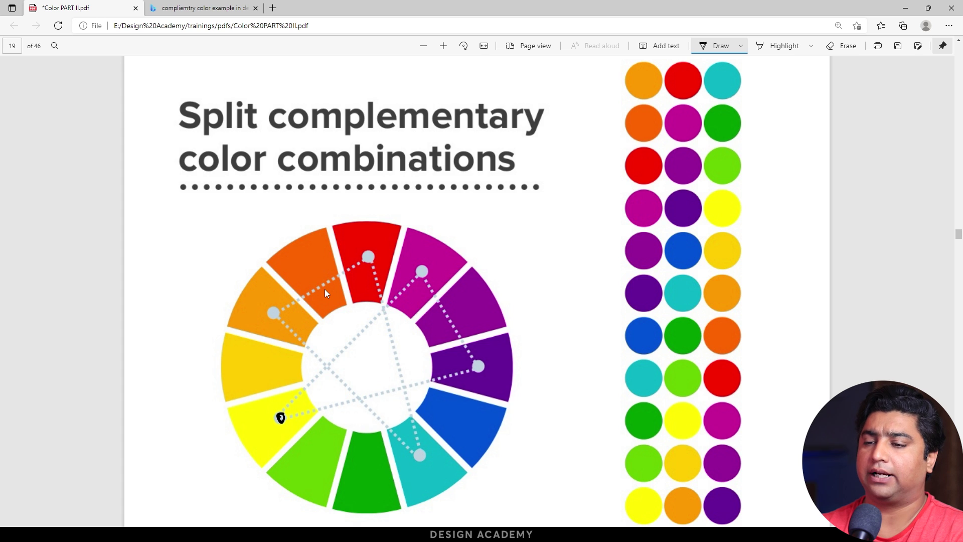
{"action": "left_click_drag", "start_coordinate": [292, 410], "coordinate": [427, 325]}
{"action": "left_click_drag", "start_coordinate": [364, 348], "coordinate": [357, 390]}
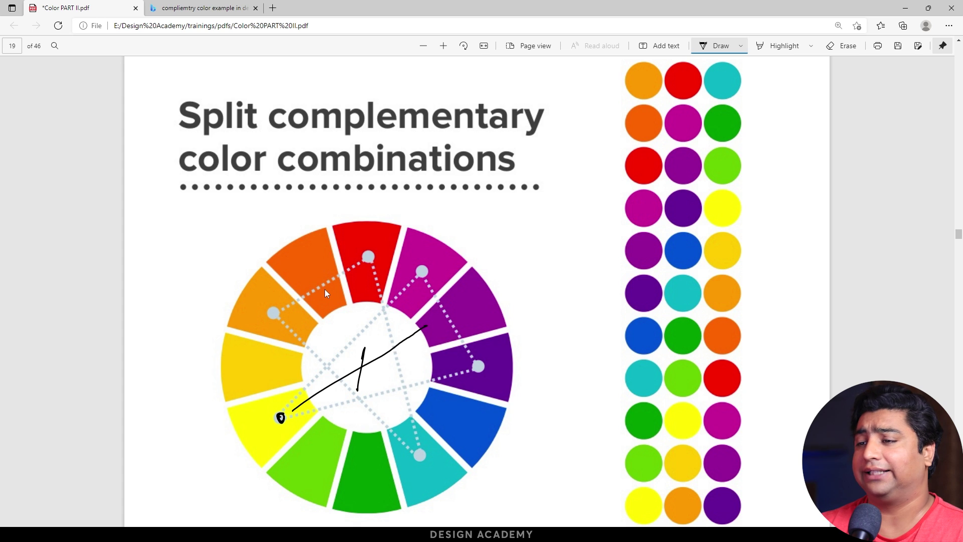
{"action": "left_click_drag", "start_coordinate": [421, 262], "coordinate": [428, 282]}
{"action": "mouse_move", "coordinate": [479, 355]}
{"action": "left_mouse_down"}
{"action": "mouse_move", "coordinate": [474, 377]}
{"action": "mouse_move", "coordinate": [503, 355]}
{"action": "left_mouse_up"}
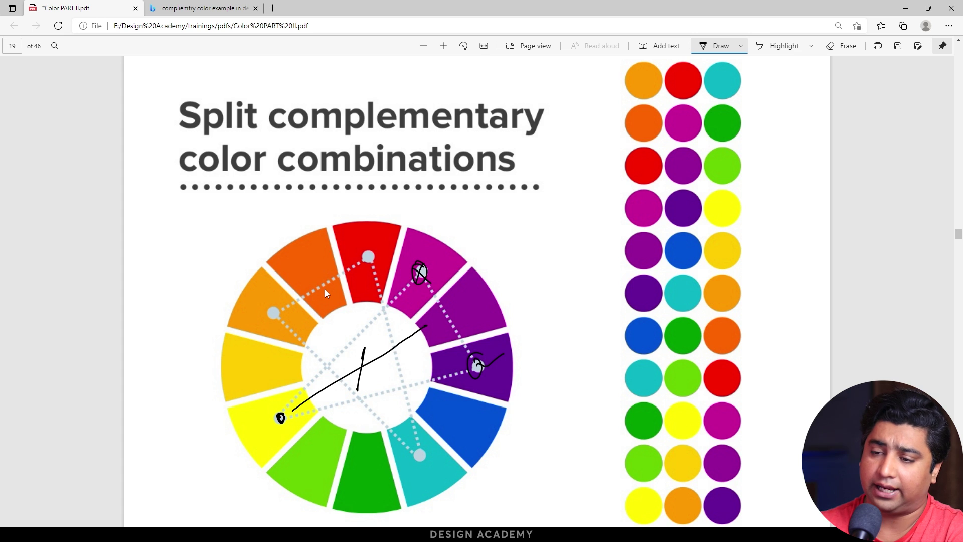
Draw a line from the green segment up to red, then move on to page 20's sample layouts
{"action": "left_click", "coordinate": [317, 454]}
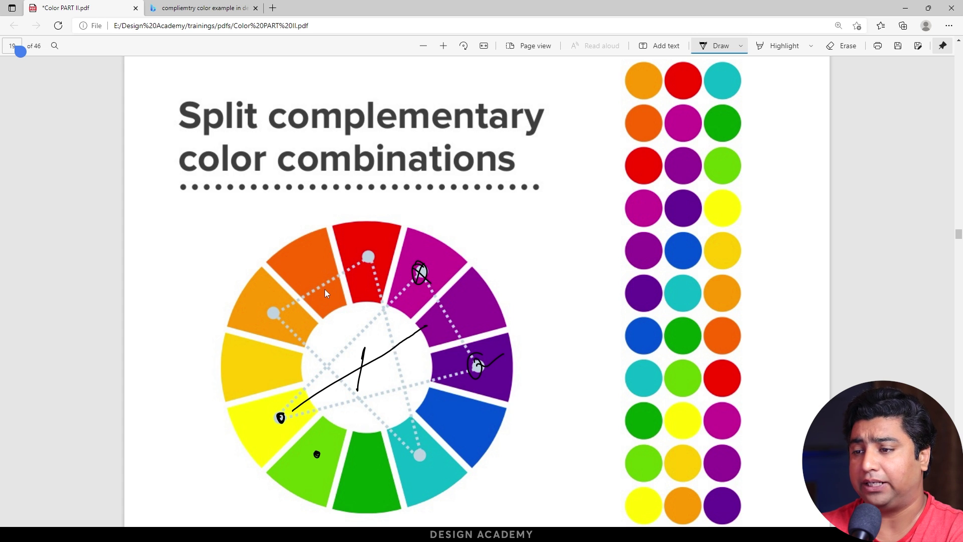
{"action": "mouse_move", "coordinate": [317, 454]}
{"action": "left_mouse_down"}
{"action": "mouse_move", "coordinate": [363, 305]}
{"action": "mouse_move", "coordinate": [341, 429]}
{"action": "mouse_move", "coordinate": [317, 454]}
{"action": "left_mouse_up"}
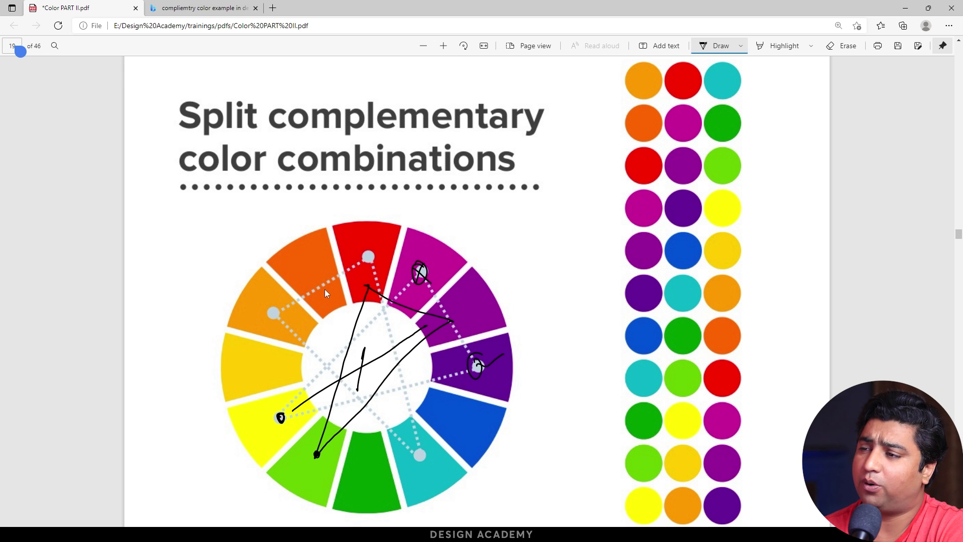
{"action": "scroll", "coordinate": [325, 294], "scroll_direction": "down", "scroll_amount": 1}
{"action": "scroll", "coordinate": [325, 293], "scroll_direction": "down", "scroll_amount": 1}
{"action": "scroll", "coordinate": [325, 294], "scroll_direction": "up", "scroll_amount": 1}
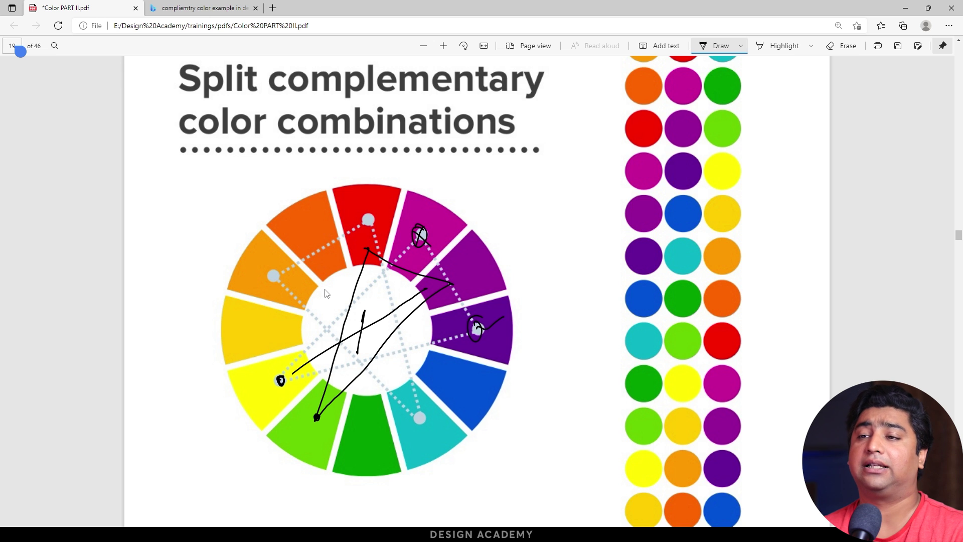
{"action": "scroll", "coordinate": [327, 294], "scroll_direction": "down", "scroll_amount": 5}
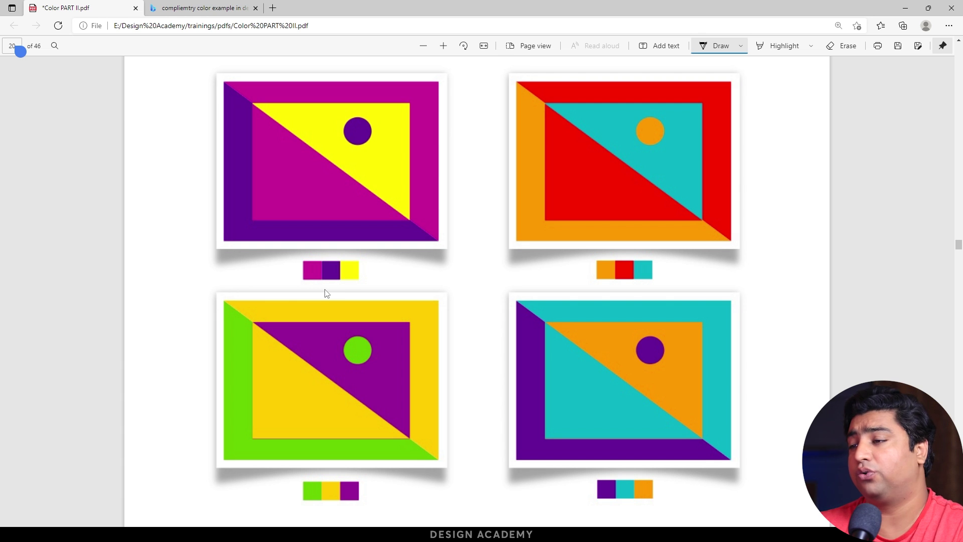
Scroll down to page 20's 'Split complementary colors | example' caption and text samples
{"action": "scroll", "coordinate": [327, 294], "scroll_direction": "down", "scroll_amount": 5}
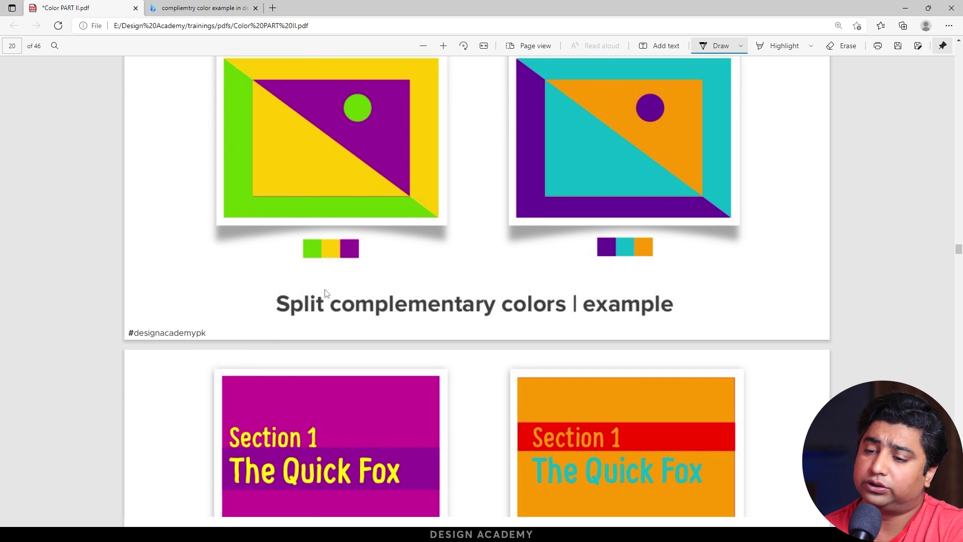
{"action": "scroll", "coordinate": [325, 293], "scroll_direction": "down", "scroll_amount": 5}
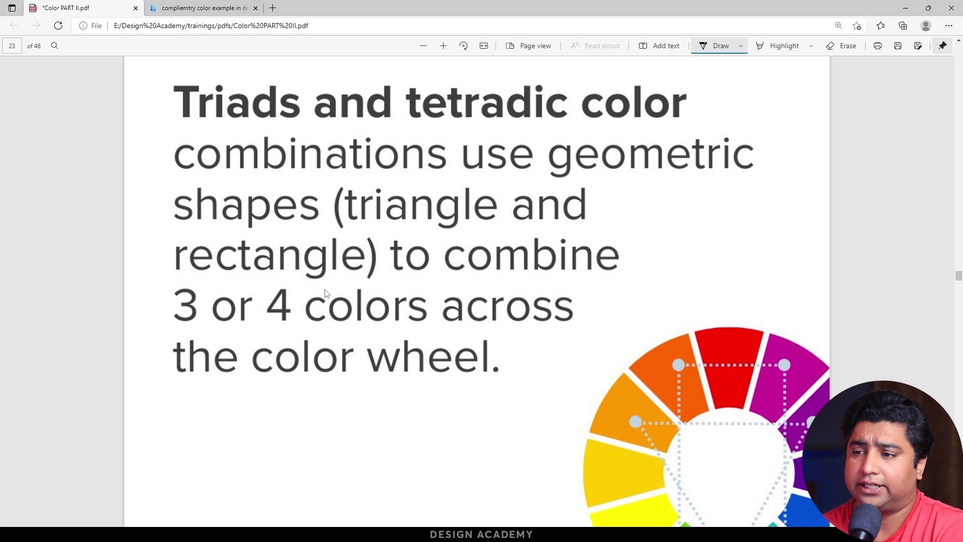
On page 24's colour wheel, ink a first triangle connecting the orange, purple and green triad points
{"action": "scroll", "coordinate": [325, 294], "scroll_direction": "down", "scroll_amount": 3}
{"action": "scroll", "coordinate": [325, 294], "scroll_direction": "down", "scroll_amount": 3}
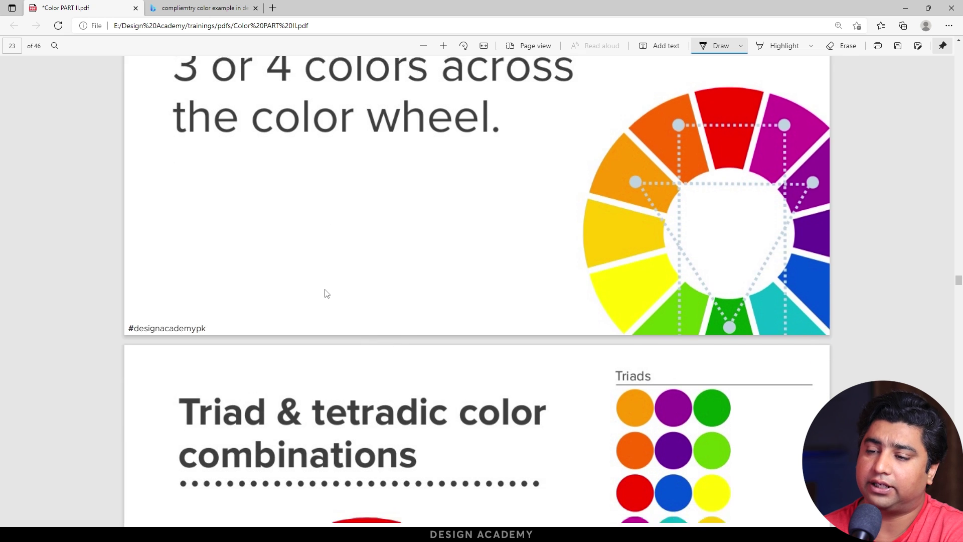
{"action": "scroll", "coordinate": [325, 294], "scroll_direction": "down", "scroll_amount": 4}
{"action": "scroll", "coordinate": [326, 293], "scroll_direction": "down", "scroll_amount": 2}
{"action": "scroll", "coordinate": [325, 293], "scroll_direction": "down", "scroll_amount": 1}
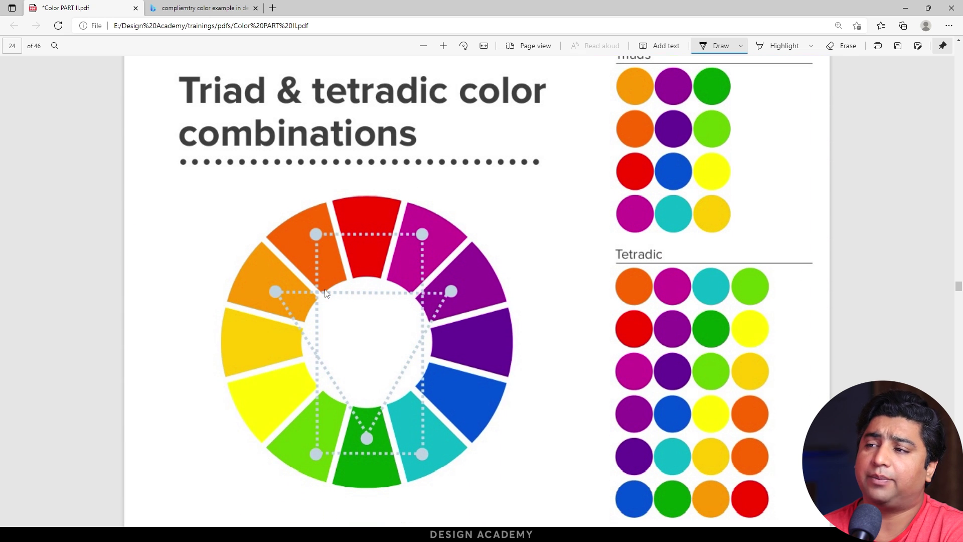
{"action": "scroll", "coordinate": [326, 294], "scroll_direction": "up", "scroll_amount": 1}
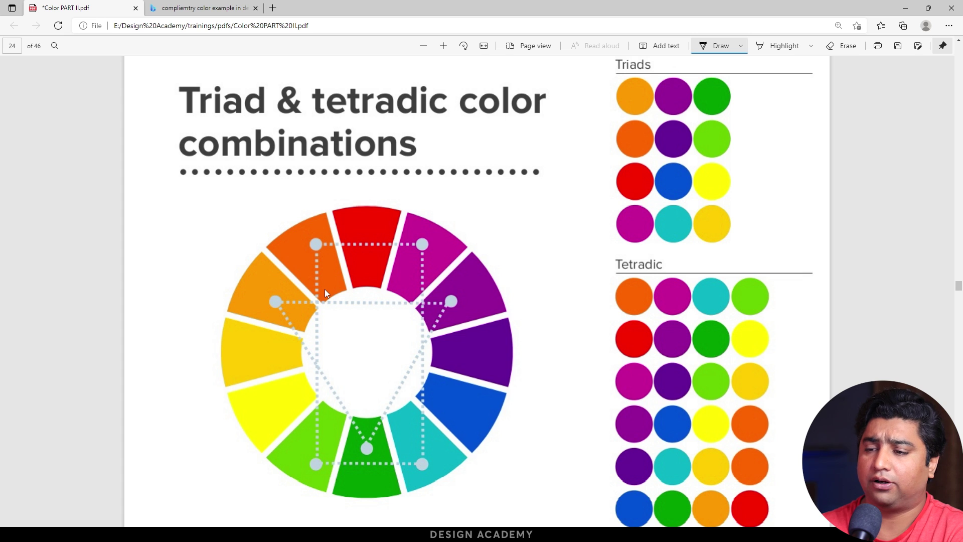
{"action": "mouse_move", "coordinate": [282, 300]}
{"action": "left_mouse_down"}
{"action": "mouse_move", "coordinate": [472, 295]}
{"action": "mouse_move", "coordinate": [369, 451]}
{"action": "mouse_move", "coordinate": [274, 296]}
{"action": "left_mouse_up"}
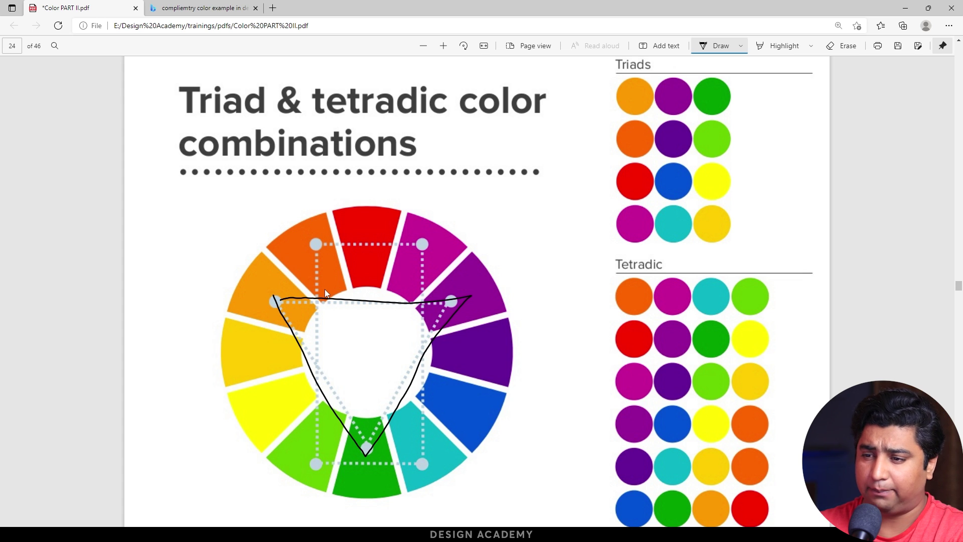
Draw a second triangle across the lower wheel and circle the star's red, yellow, blue and right-hand points
{"action": "left_click_drag", "start_coordinate": [309, 392], "coordinate": [457, 405]}
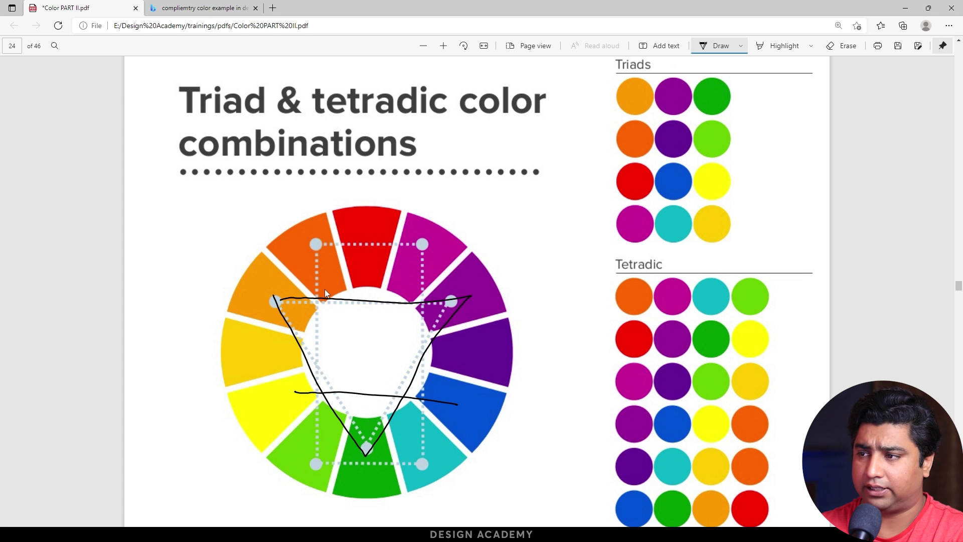
{"action": "mouse_move", "coordinate": [457, 405]}
{"action": "left_mouse_down"}
{"action": "mouse_move", "coordinate": [361, 260]}
{"action": "mouse_move", "coordinate": [299, 393]}
{"action": "left_mouse_up"}
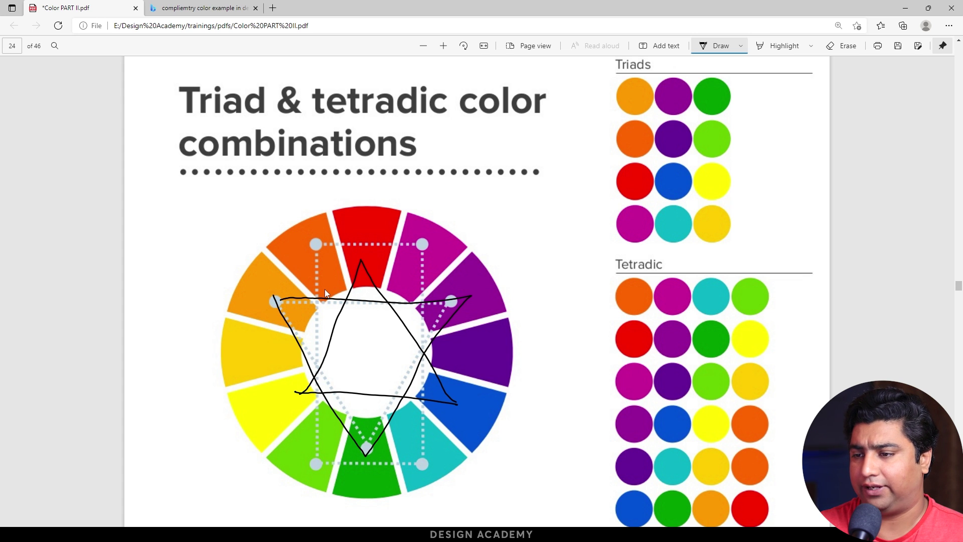
{"action": "mouse_move", "coordinate": [412, 326]}
{"action": "left_mouse_down"}
{"action": "mouse_move", "coordinate": [404, 340]}
{"action": "mouse_move", "coordinate": [411, 324]}
{"action": "left_mouse_up"}
{"action": "left_click_drag", "start_coordinate": [362, 257], "coordinate": [362, 276]}
{"action": "left_click_drag", "start_coordinate": [300, 389], "coordinate": [299, 403]}
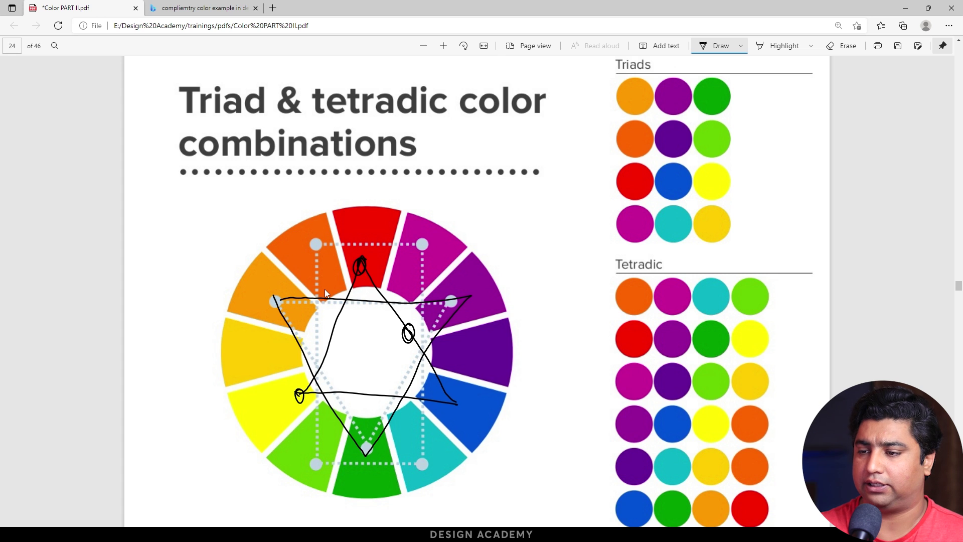
{"action": "mouse_move", "coordinate": [453, 395]}
{"action": "left_mouse_down"}
{"action": "mouse_move", "coordinate": [456, 411]}
{"action": "mouse_move", "coordinate": [452, 395]}
{"action": "left_mouse_up"}
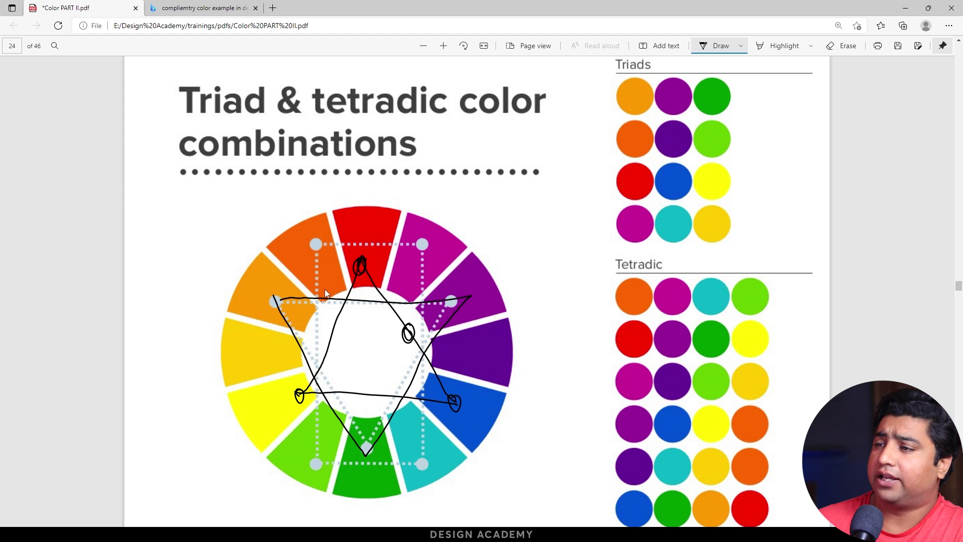
Underline the first Tetradic swatch row and trace the rectangle's top and left sides on the wheel
{"action": "left_click_drag", "start_coordinate": [726, 310], "coordinate": [730, 329]}
{"action": "left_click_drag", "start_coordinate": [725, 274], "coordinate": [729, 330]}
{"action": "mouse_move", "coordinate": [603, 294]}
{"action": "left_mouse_down"}
{"action": "mouse_move", "coordinate": [783, 295]}
{"action": "mouse_move", "coordinate": [653, 301]}
{"action": "mouse_move", "coordinate": [600, 291]}
{"action": "left_mouse_up"}
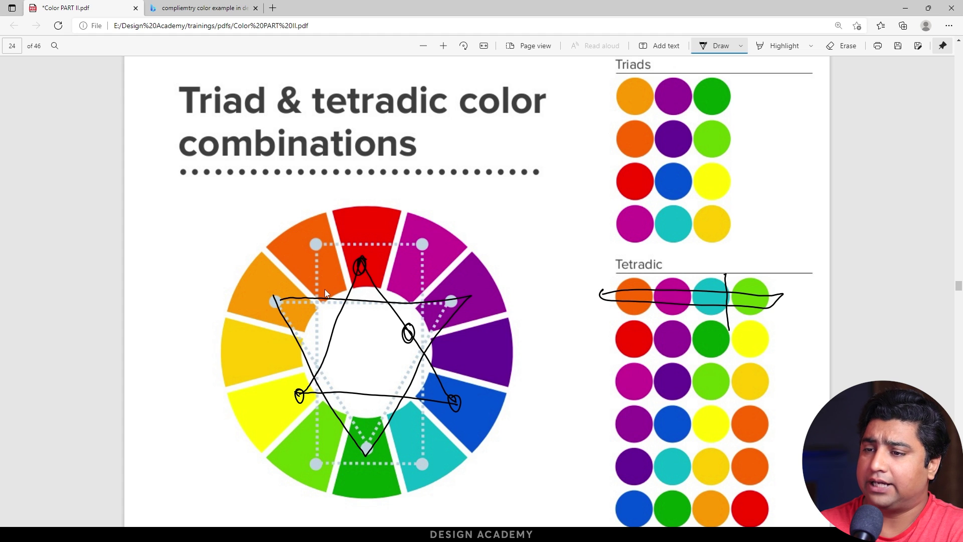
{"action": "mouse_move", "coordinate": [316, 245]}
{"action": "left_mouse_down"}
{"action": "mouse_move", "coordinate": [422, 245]}
{"action": "mouse_move", "coordinate": [428, 298]}
{"action": "mouse_move", "coordinate": [423, 457]}
{"action": "mouse_move", "coordinate": [324, 464]}
{"action": "left_mouse_up"}
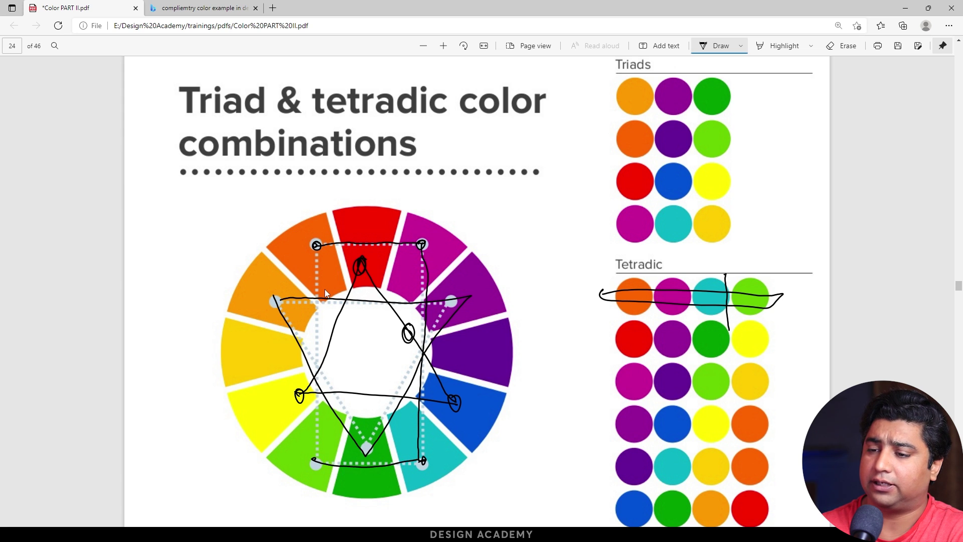
{"action": "left_click_drag", "start_coordinate": [316, 256], "coordinate": [320, 461]}
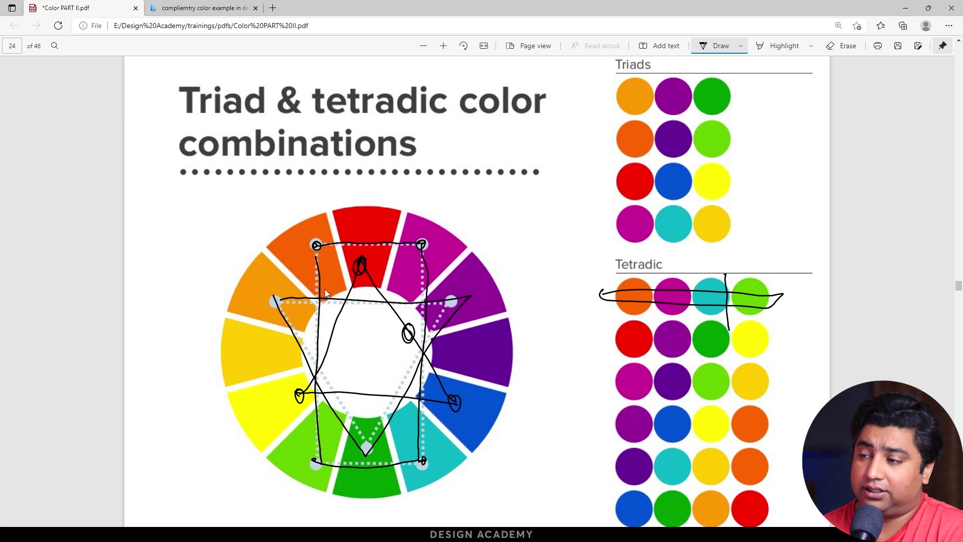
Scroll down to page 26's yellow, magenta and teal 'The quick brown fox' triad sample
{"action": "scroll", "coordinate": [325, 293], "scroll_direction": "down", "scroll_amount": 1}
{"action": "scroll", "coordinate": [325, 293], "scroll_direction": "up", "scroll_amount": 1}
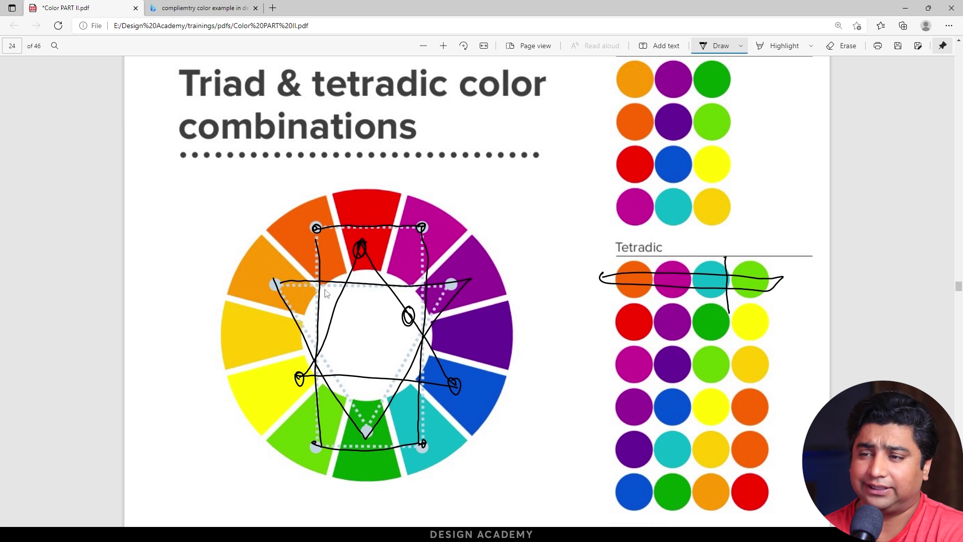
{"action": "scroll", "coordinate": [326, 293], "scroll_direction": "down", "scroll_amount": 5}
{"action": "scroll", "coordinate": [325, 293], "scroll_direction": "down", "scroll_amount": 10}
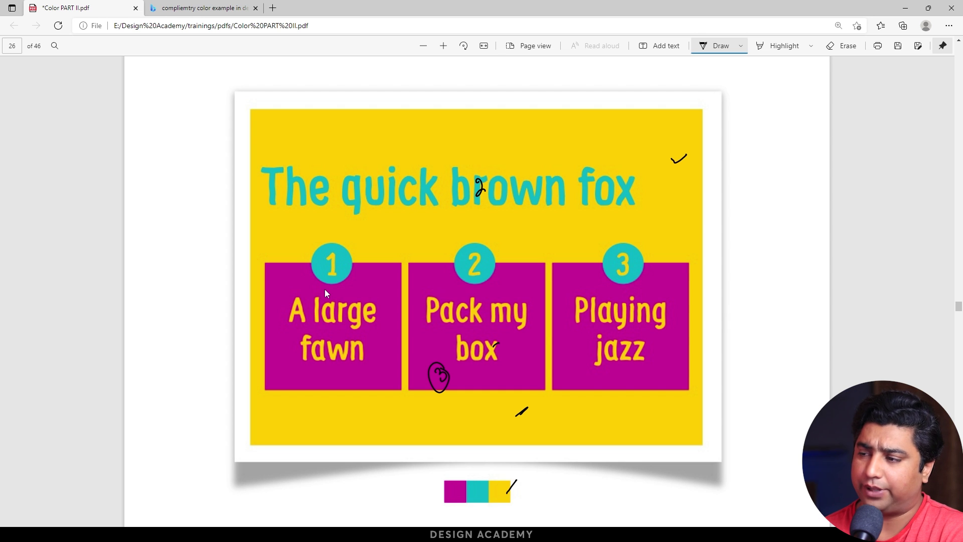
Scroll past page 27's tetradic example to page 29, the Analogous Colors title slide
{"action": "scroll", "coordinate": [325, 293], "scroll_direction": "down", "scroll_amount": 2}
{"action": "scroll", "coordinate": [326, 294], "scroll_direction": "down", "scroll_amount": 8}
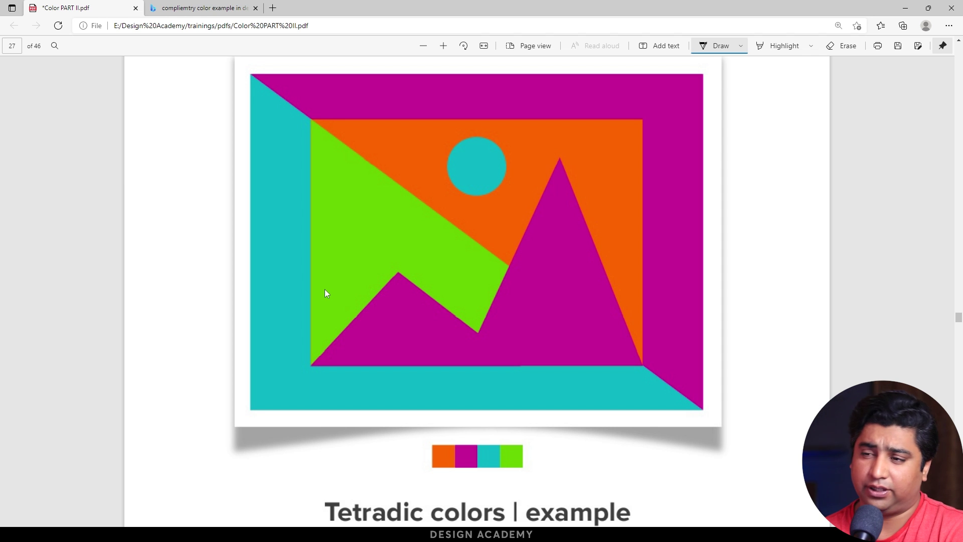
{"action": "scroll", "coordinate": [326, 294], "scroll_direction": "up", "scroll_amount": 1}
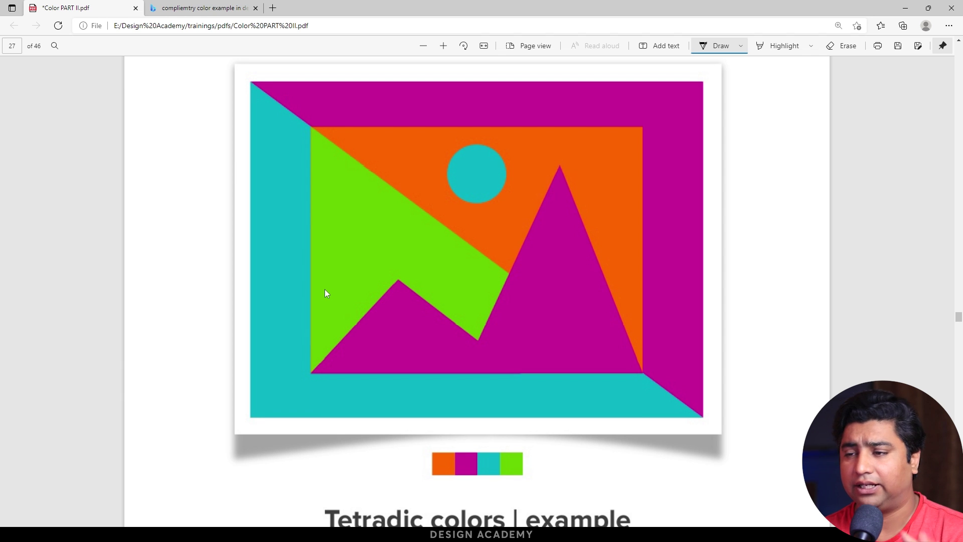
{"action": "scroll", "coordinate": [325, 293], "scroll_direction": "down", "scroll_amount": 10}
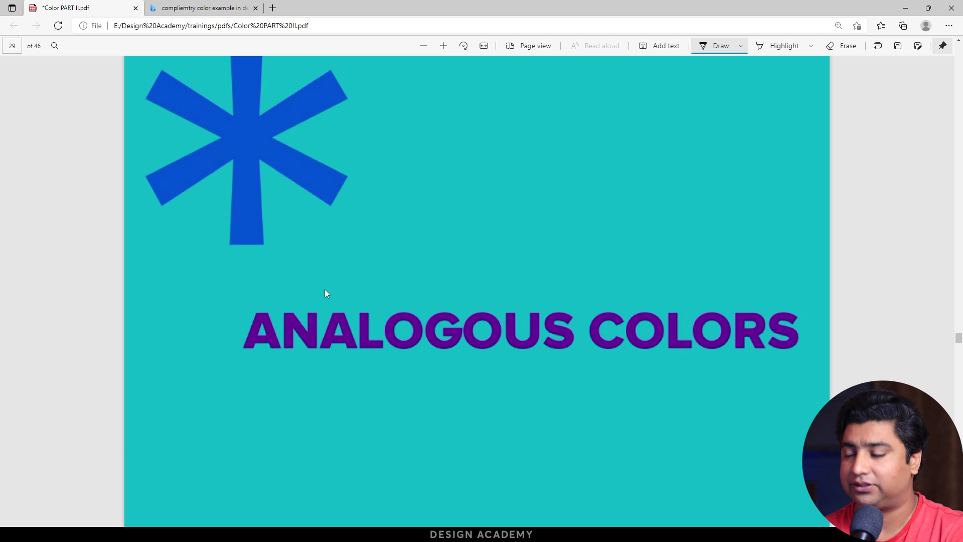
Go to page 31's Analogous color combinations wheel and link the neighbouring segments at its bottom
{"action": "scroll", "coordinate": [325, 293], "scroll_direction": "down", "scroll_amount": 1}
{"action": "scroll", "coordinate": [325, 294], "scroll_direction": "down", "scroll_amount": 6}
{"action": "scroll", "coordinate": [326, 294], "scroll_direction": "down", "scroll_amount": 4}
{"action": "scroll", "coordinate": [326, 291], "scroll_direction": "up", "scroll_amount": 2}
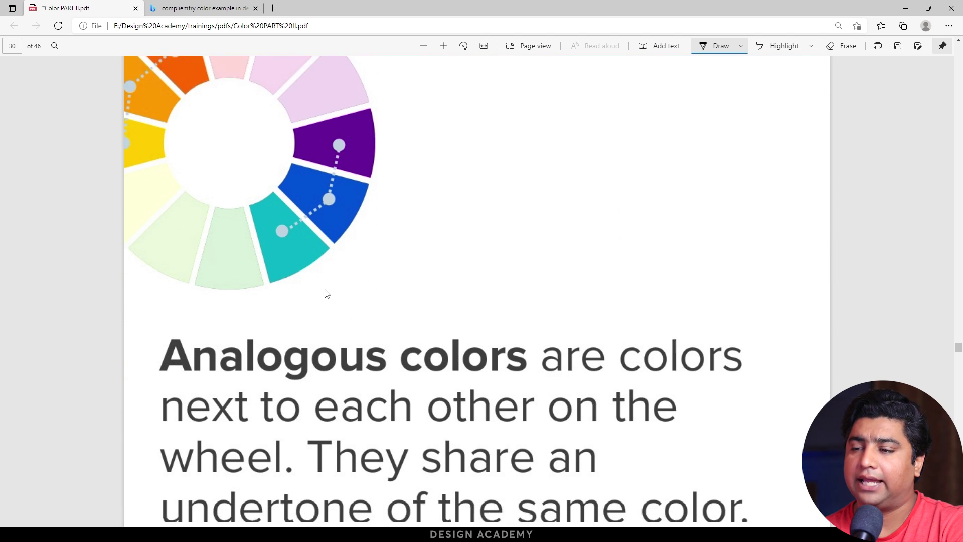
{"action": "scroll", "coordinate": [327, 293], "scroll_direction": "down", "scroll_amount": 1}
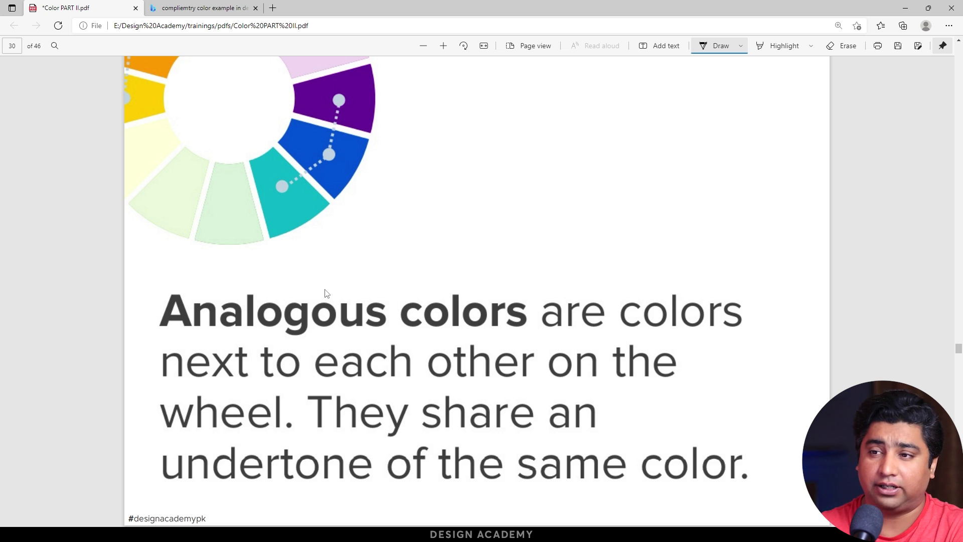
{"action": "key", "text": "Right"}
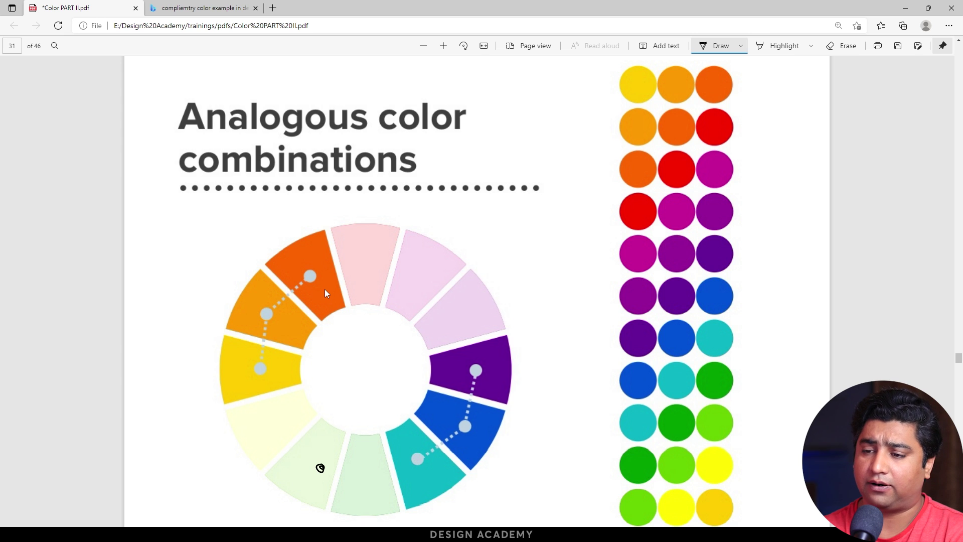
{"action": "mouse_move", "coordinate": [321, 468]}
{"action": "left_mouse_down"}
{"action": "mouse_move", "coordinate": [341, 477]}
{"action": "mouse_move", "coordinate": [411, 457]}
{"action": "left_mouse_up"}
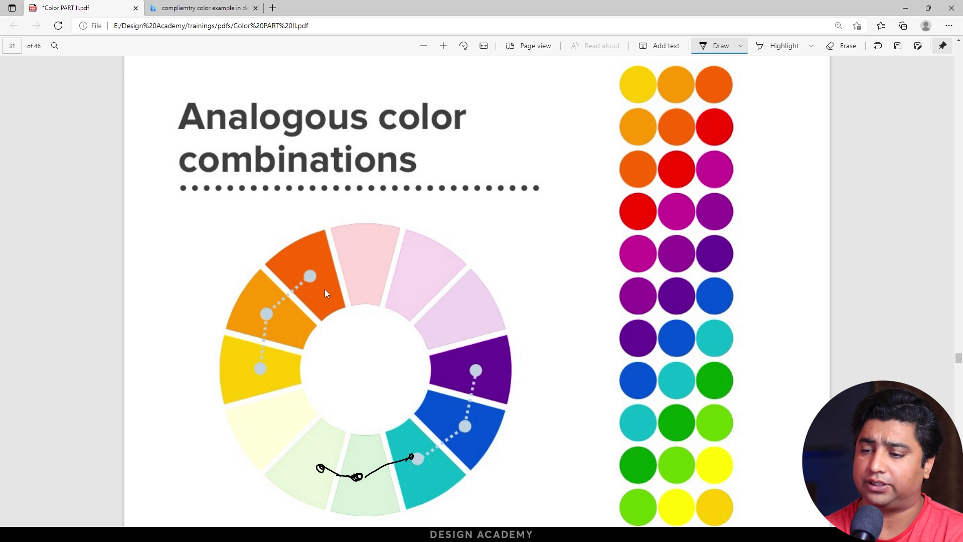
Mark the green circle in the swatch list, then scroll to page 32's purple, blue and teal example
{"action": "scroll", "coordinate": [325, 293], "scroll_direction": "down", "scroll_amount": 1}
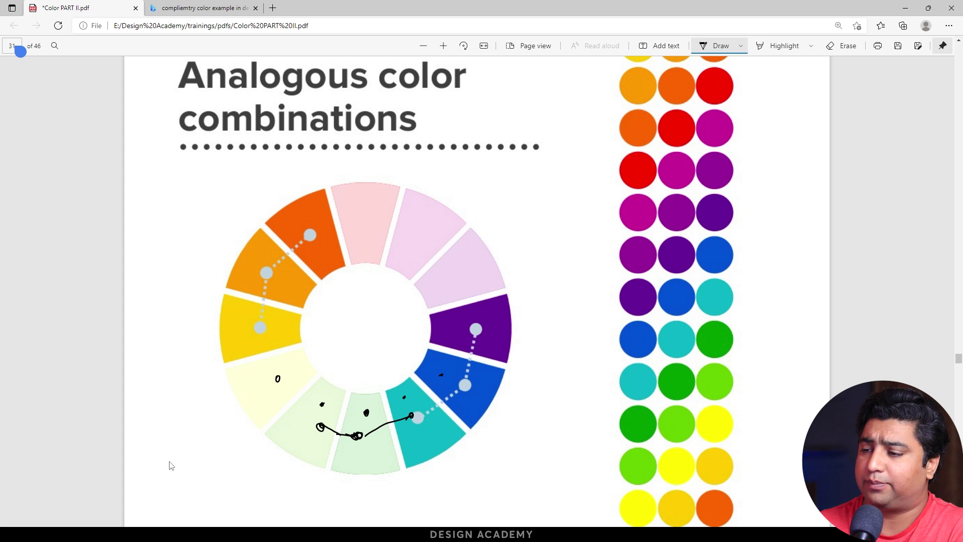
{"action": "mouse_move", "coordinate": [644, 418]}
{"action": "left_mouse_down"}
{"action": "mouse_move", "coordinate": [640, 427]}
{"action": "mouse_move", "coordinate": [644, 419]}
{"action": "left_mouse_up"}
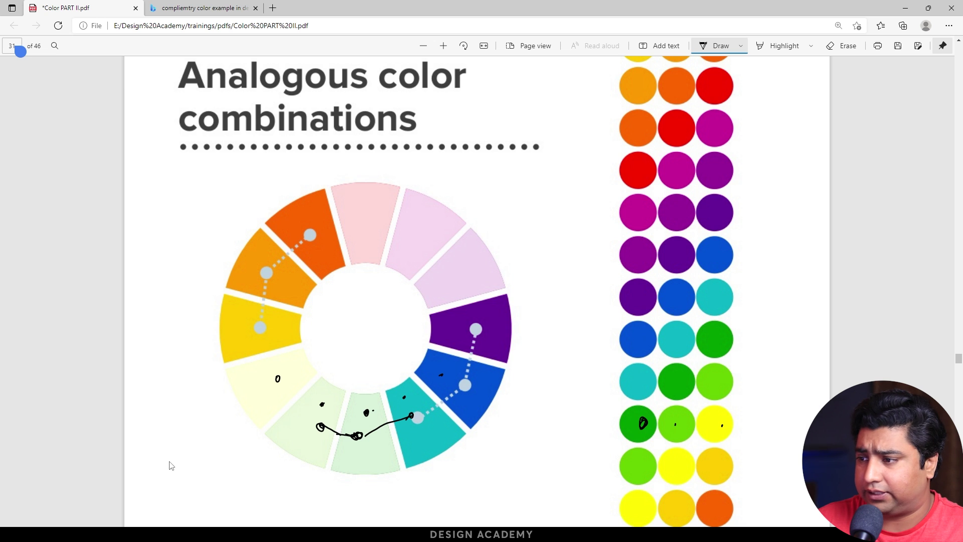
{"action": "scroll", "coordinate": [171, 465], "scroll_direction": "down", "scroll_amount": 5}
{"action": "scroll", "coordinate": [171, 466], "scroll_direction": "down", "scroll_amount": 5}
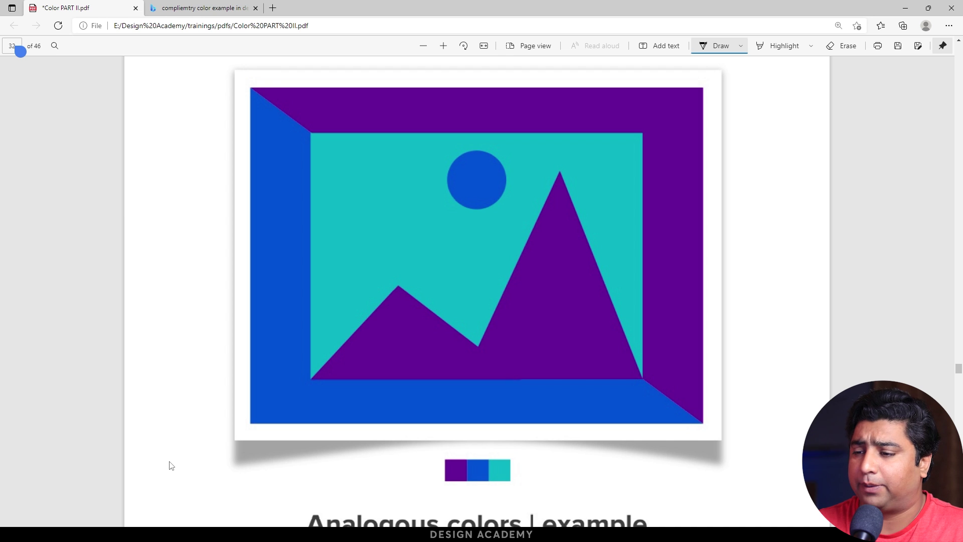
Scroll down through the PDF's analogous-colors example pages toward the Monochromatic Colors title
{"action": "scroll", "coordinate": [171, 465], "scroll_direction": "down", "scroll_amount": 1}
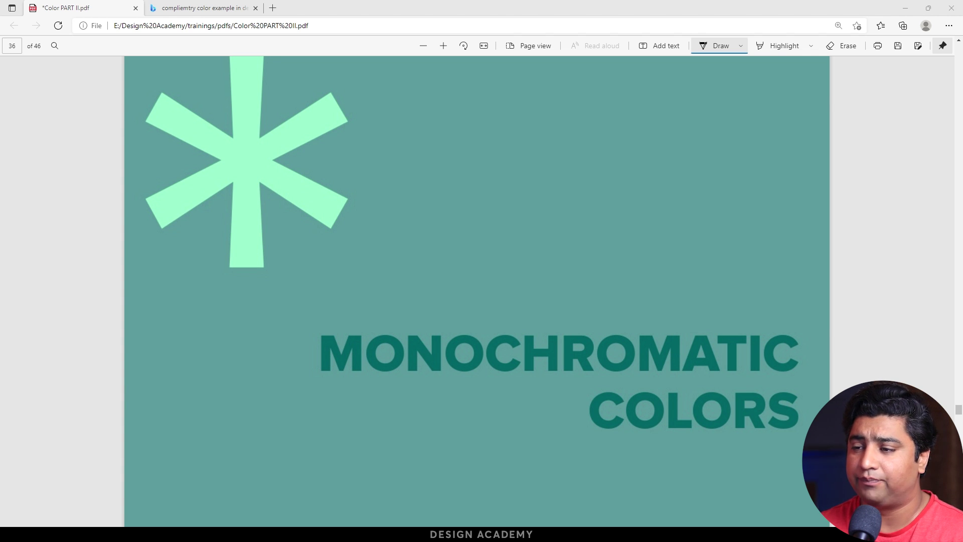
Page through the monochromatic explanation and colour wheel slides to the blue mountain example on page 39
{"action": "key", "text": "Page_Down"}
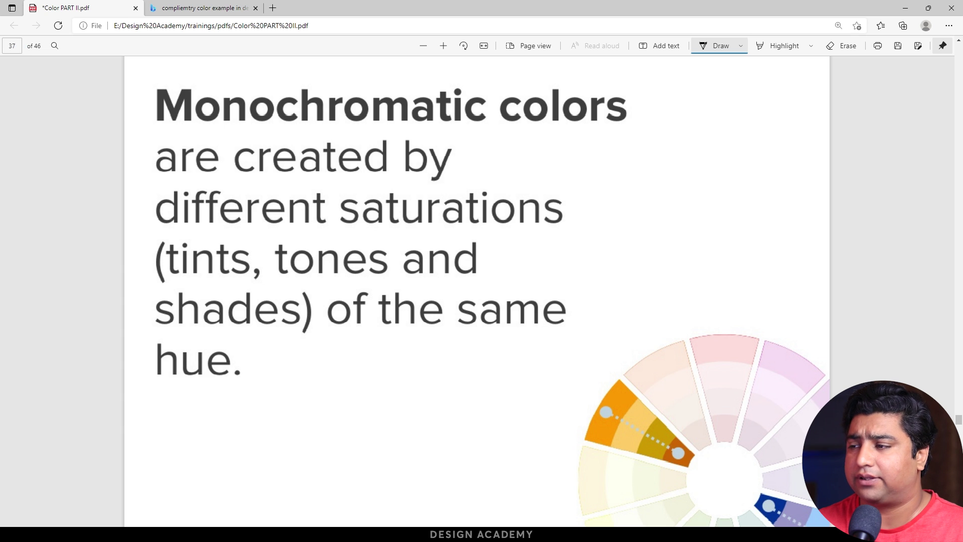
{"action": "scroll", "coordinate": [477, 291], "scroll_direction": "down", "scroll_amount": 10}
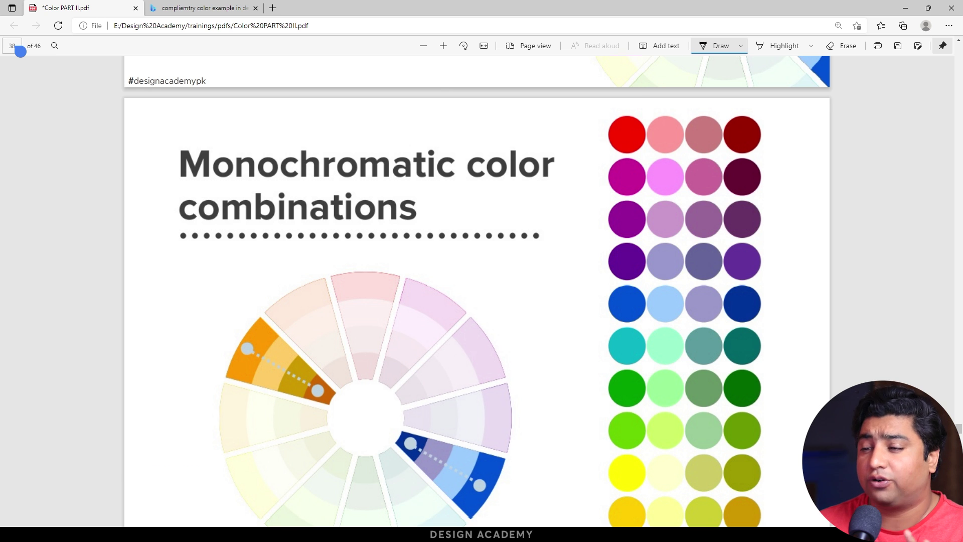
{"action": "scroll", "coordinate": [476, 291], "scroll_direction": "down", "scroll_amount": 3}
{"action": "scroll", "coordinate": [477, 291], "scroll_direction": "up", "scroll_amount": 2}
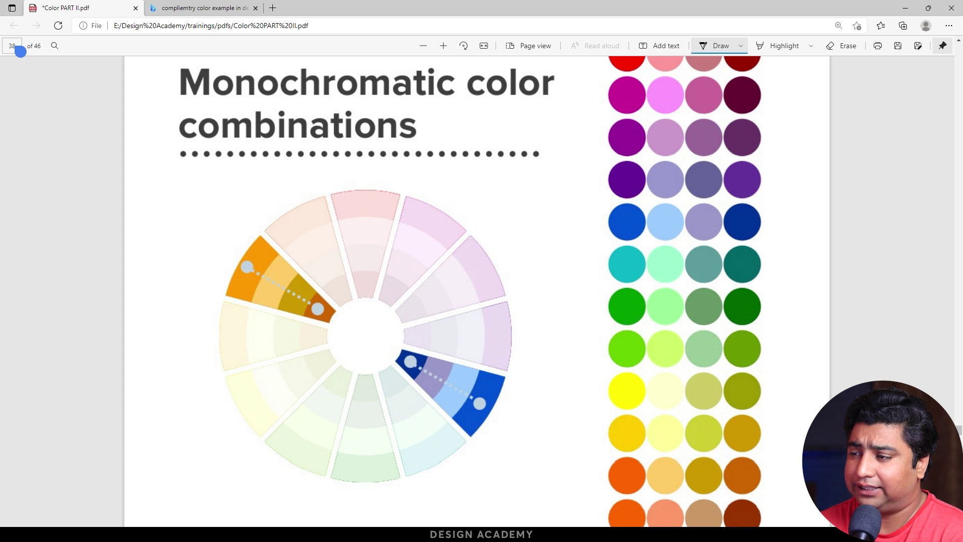
{"action": "scroll", "coordinate": [476, 291], "scroll_direction": "down", "scroll_amount": 2}
{"action": "scroll", "coordinate": [477, 291], "scroll_direction": "down", "scroll_amount": 6}
Scroll through the remaining PDF pages before leaving Edge for Illustrator's Untitled-1 document
{"action": "scroll", "coordinate": [477, 291], "scroll_direction": "down", "scroll_amount": 4}
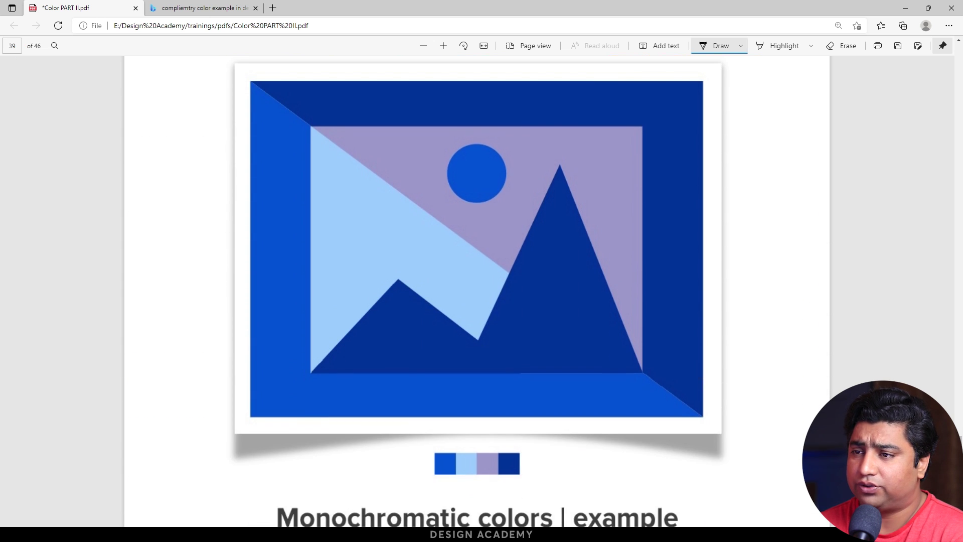
{"action": "scroll", "coordinate": [20, 52], "scroll_direction": "up", "scroll_amount": 1}
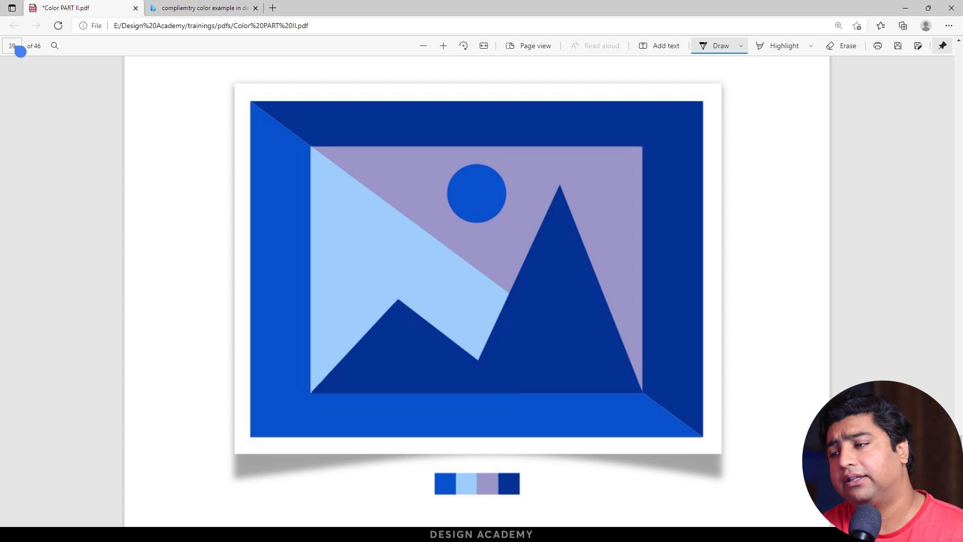
{"action": "scroll", "coordinate": [20, 52], "scroll_direction": "down", "scroll_amount": 10}
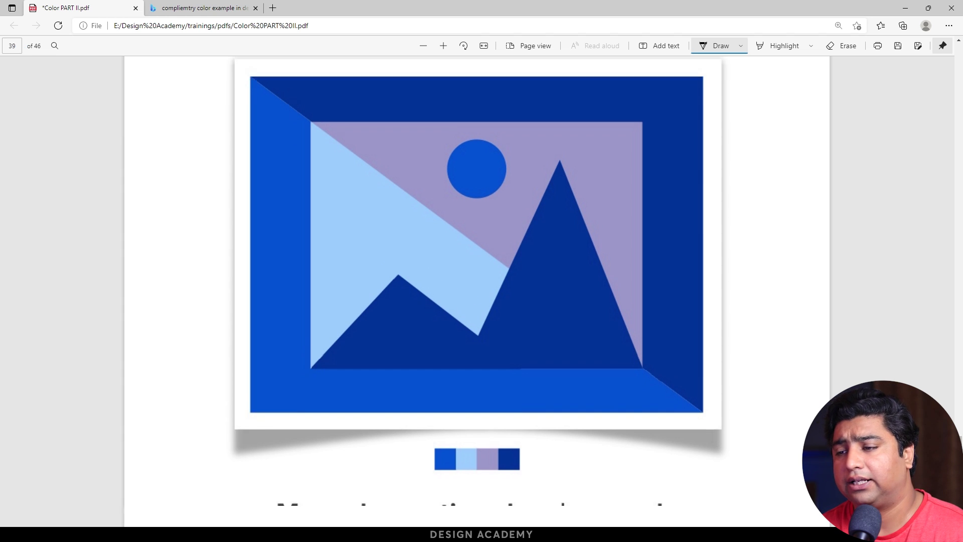
{"action": "scroll", "coordinate": [20, 52], "scroll_direction": "down", "scroll_amount": 1}
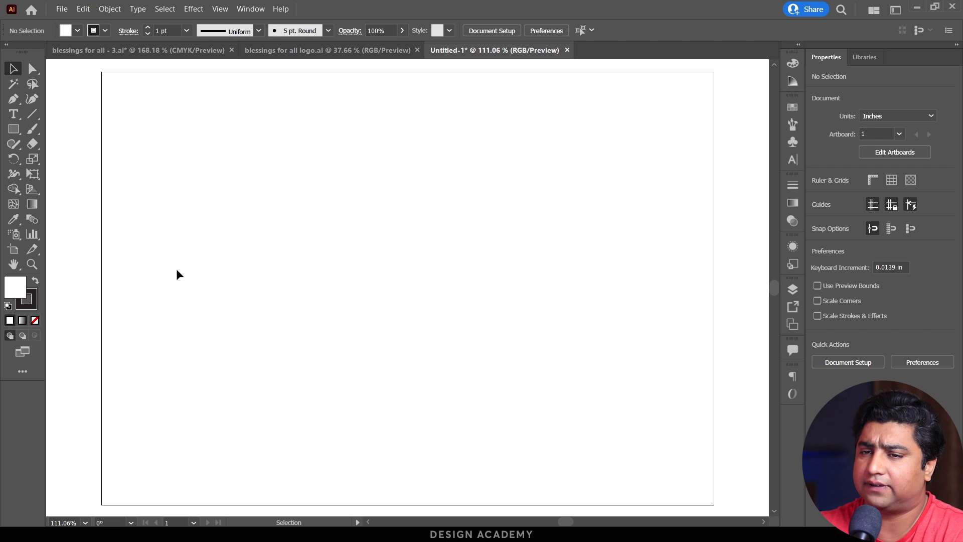
Draw a square in the artboard's upper left and set its stroke to None
{"action": "left_click", "coordinate": [14, 129]}
{"action": "left_click_drag", "start_coordinate": [214, 189], "coordinate": [309, 283]}
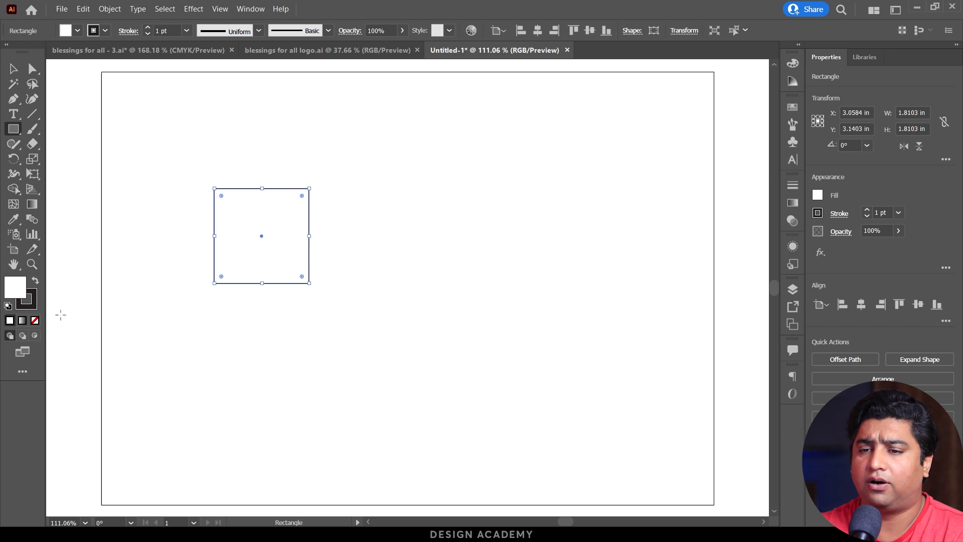
{"action": "left_click", "coordinate": [33, 301]}
{"action": "left_click", "coordinate": [34, 320]}
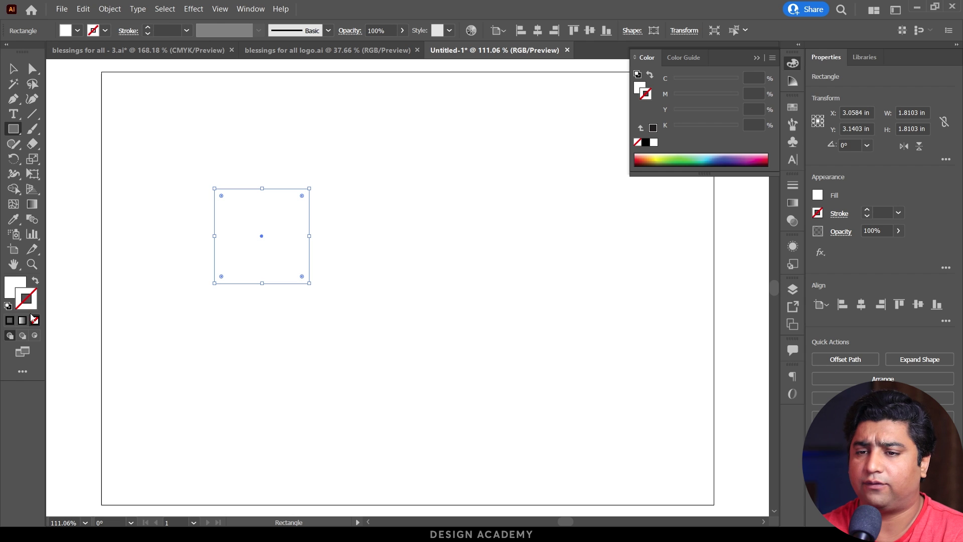
Switch the Color panel to RGB and fill the square bright orange FF8000
{"action": "left_click", "coordinate": [20, 281]}
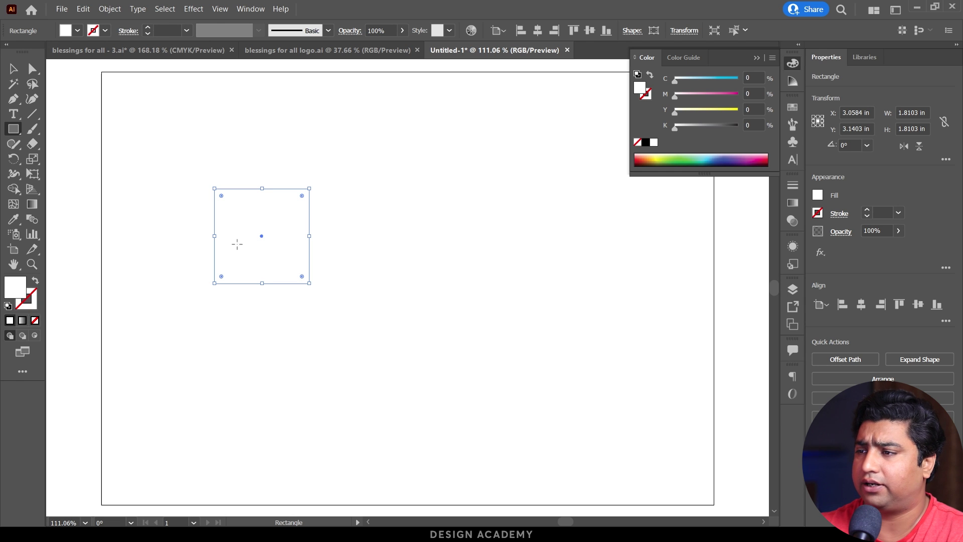
{"action": "left_click", "coordinate": [732, 114]}
{"action": "left_click", "coordinate": [702, 96]}
{"action": "left_click", "coordinate": [683, 81]}
{"action": "left_click", "coordinate": [773, 57]}
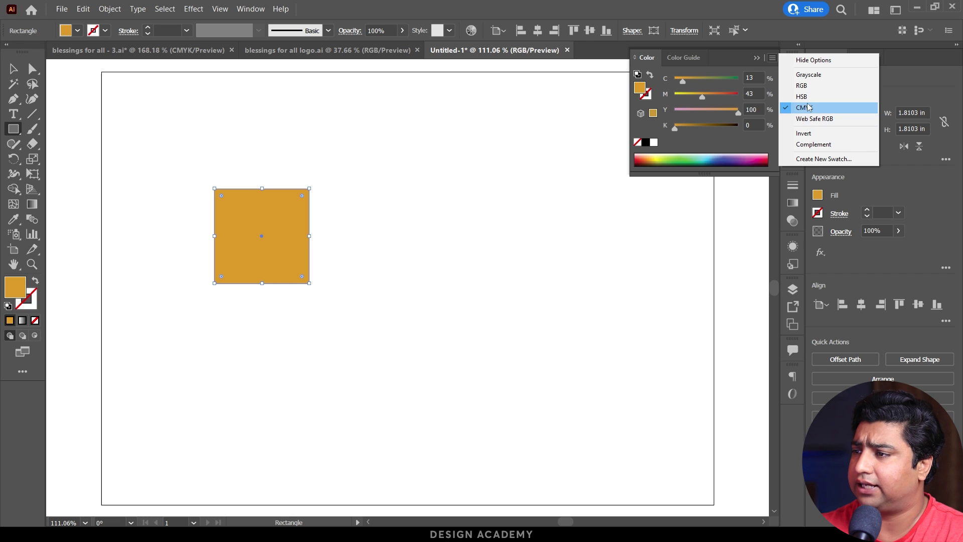
{"action": "left_click", "coordinate": [792, 88]}
{"action": "left_click", "coordinate": [691, 98]}
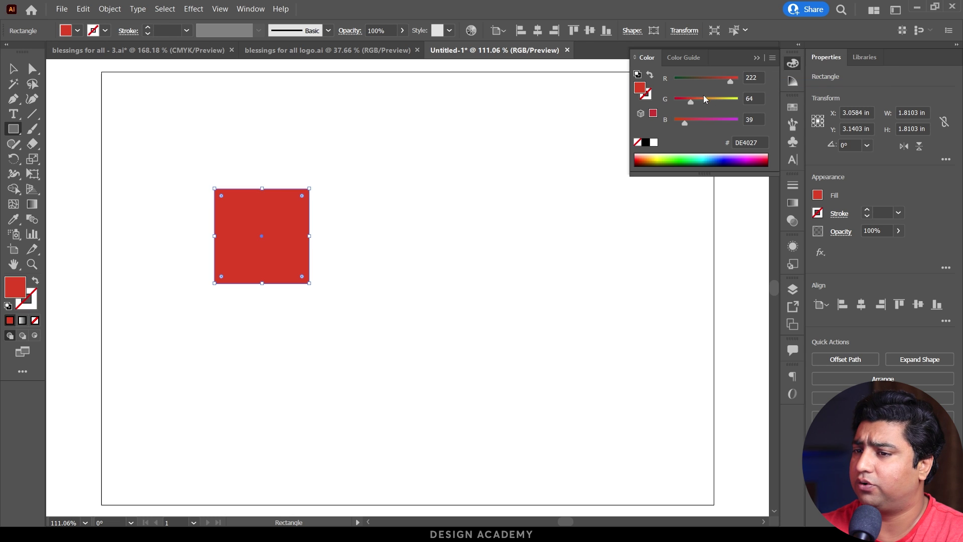
{"action": "left_click_drag", "start_coordinate": [730, 82], "coordinate": [740, 80]}
{"action": "mouse_move", "coordinate": [685, 121]}
{"action": "left_mouse_down"}
{"action": "mouse_move", "coordinate": [674, 122]}
{"action": "mouse_move", "coordinate": [686, 103]}
{"action": "mouse_move", "coordinate": [707, 102]}
{"action": "left_mouse_up"}
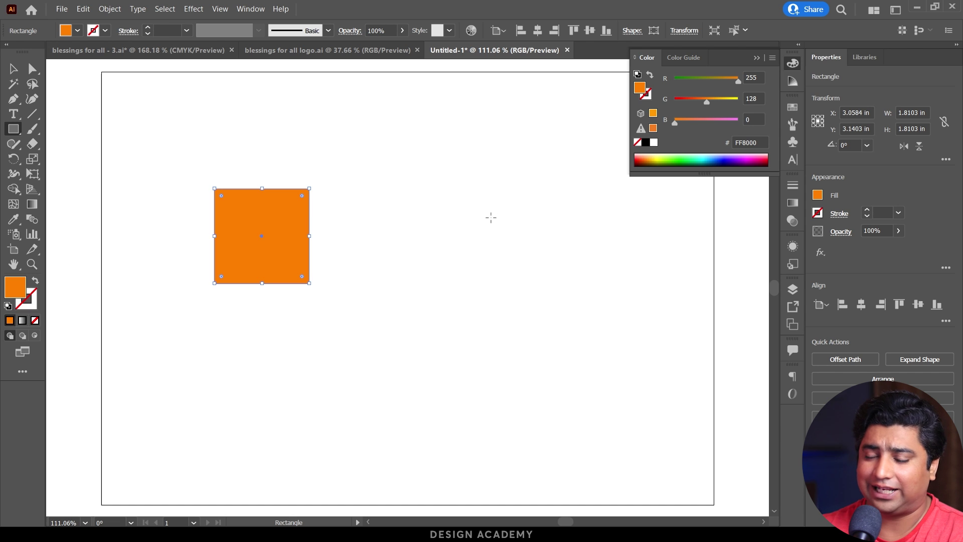
{"action": "key", "text": "v"}
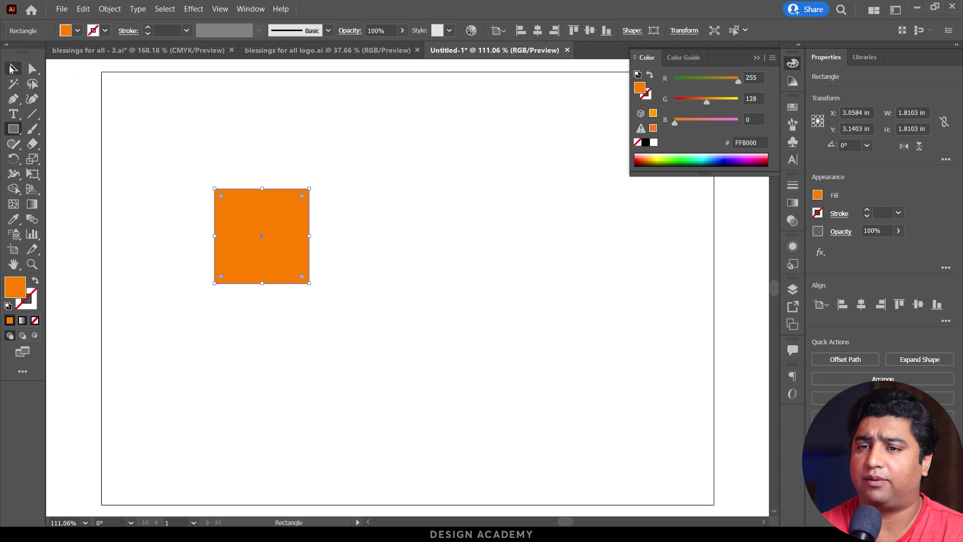
Open the Color Guide from the Window menu and make its panel taller
{"action": "left_click", "coordinate": [250, 9]}
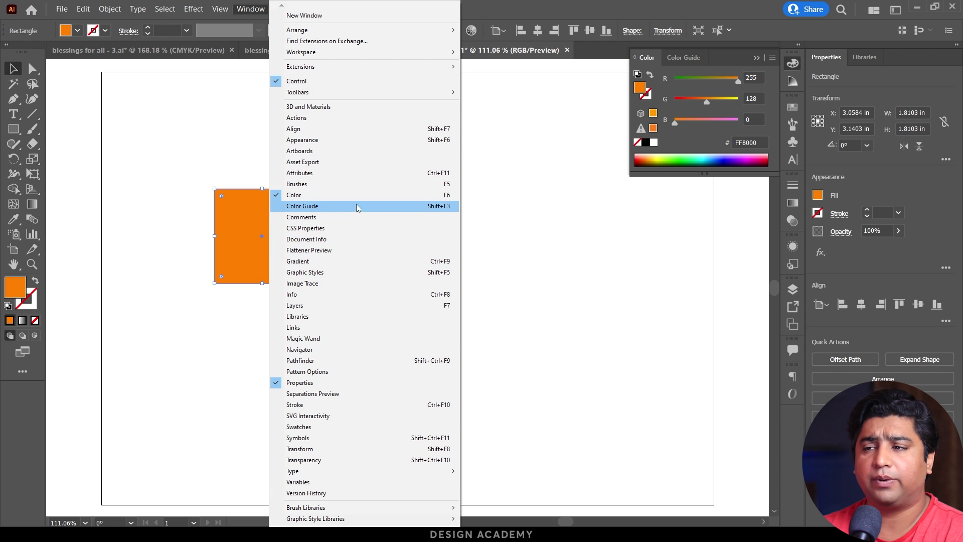
{"action": "left_click", "coordinate": [373, 206]}
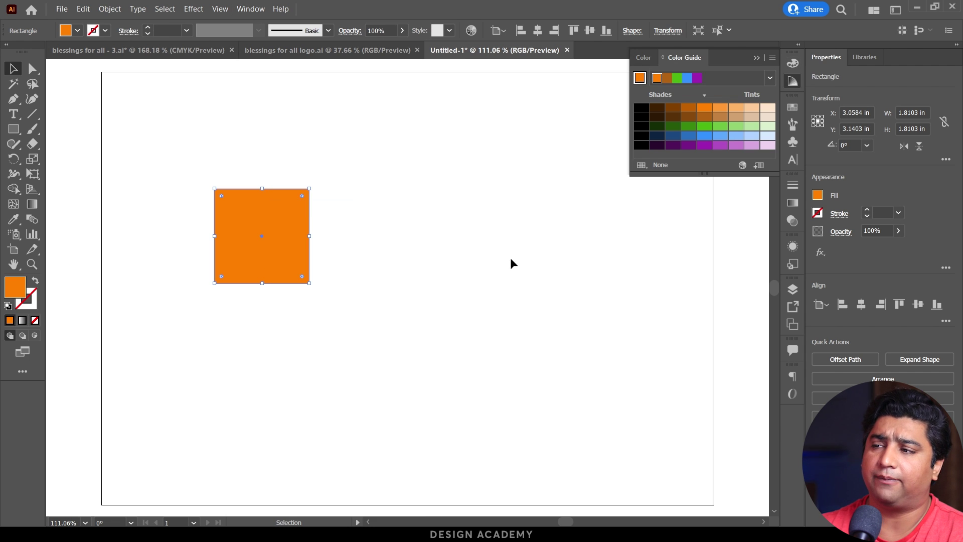
{"action": "left_click_drag", "start_coordinate": [695, 174], "coordinate": [685, 269]}
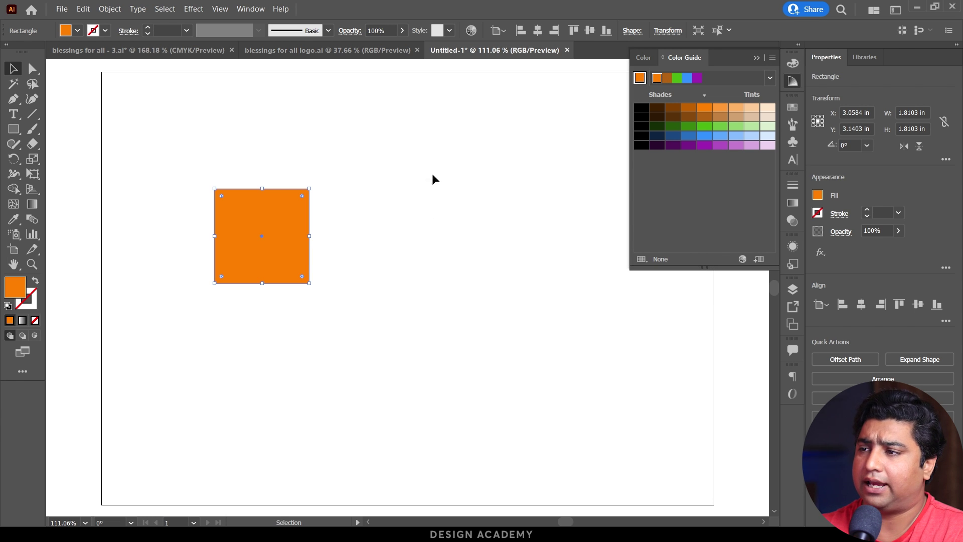
Set the orange fill as the guide's base colour and browse the Harmony Rules list
{"action": "left_click", "coordinate": [640, 79]}
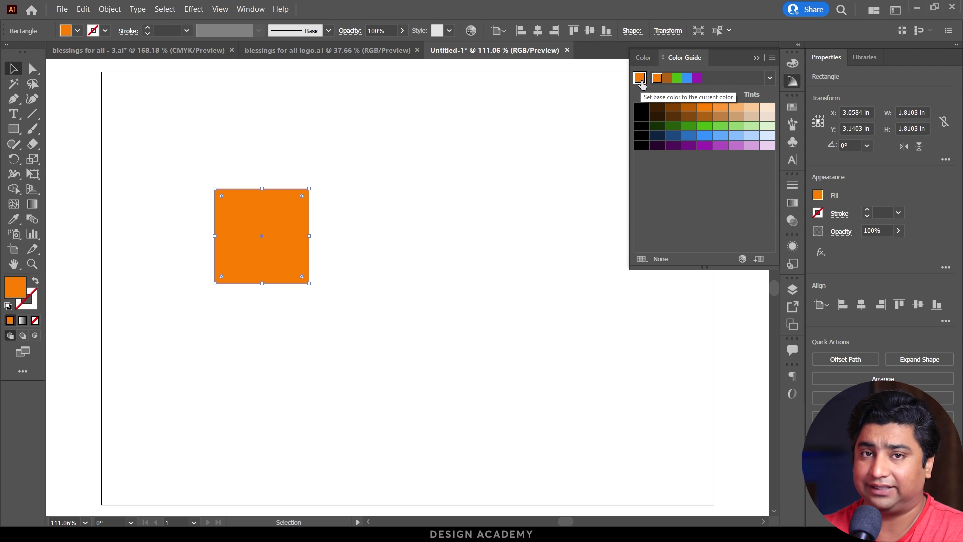
{"action": "left_click", "coordinate": [770, 79]}
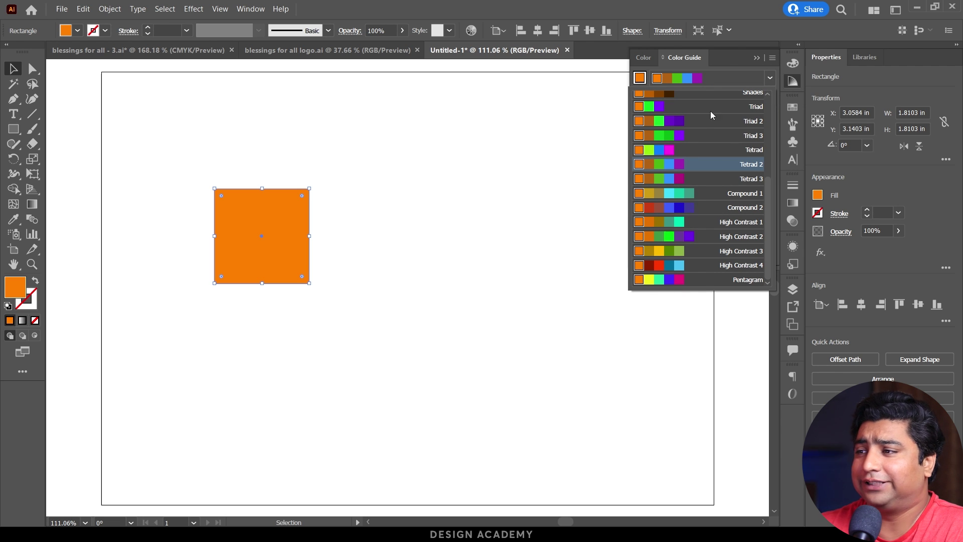
{"action": "left_click_drag", "start_coordinate": [775, 209], "coordinate": [781, 119]}
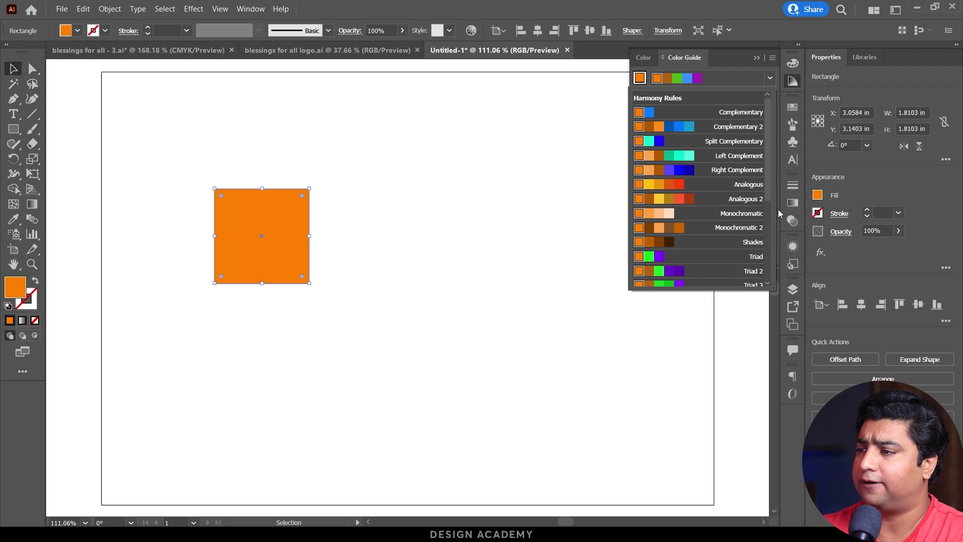
{"action": "left_click", "coordinate": [690, 63]}
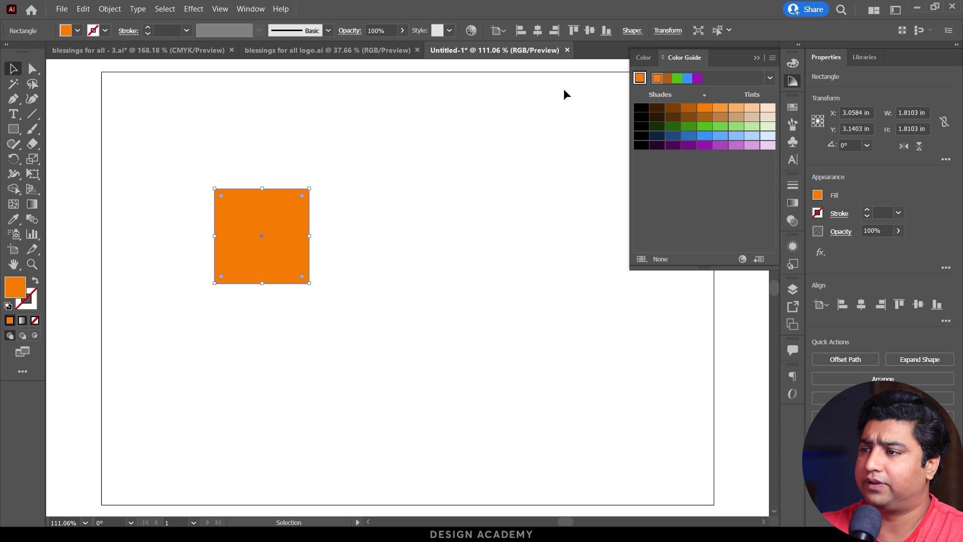
Float the Color Guide as a larger panel, browse its harmony rules, and move the orange square up-left
{"action": "left_click_drag", "start_coordinate": [684, 60], "coordinate": [402, 149]}
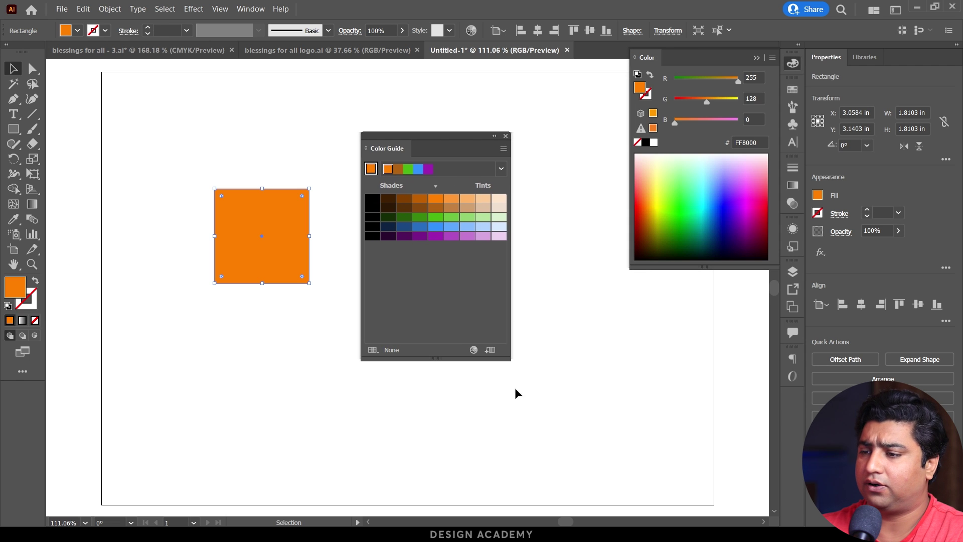
{"action": "left_click_drag", "start_coordinate": [508, 356], "coordinate": [583, 382]}
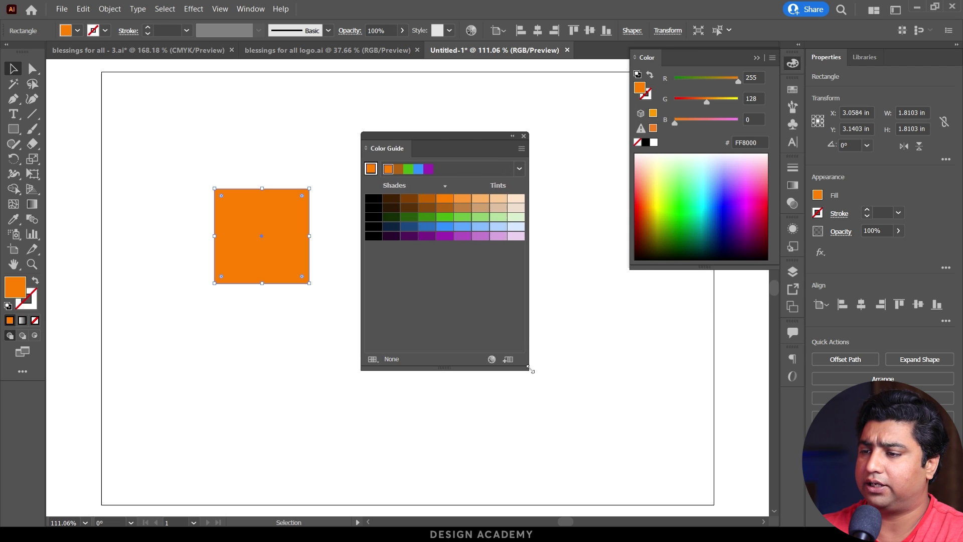
{"action": "left_click", "coordinate": [575, 170]}
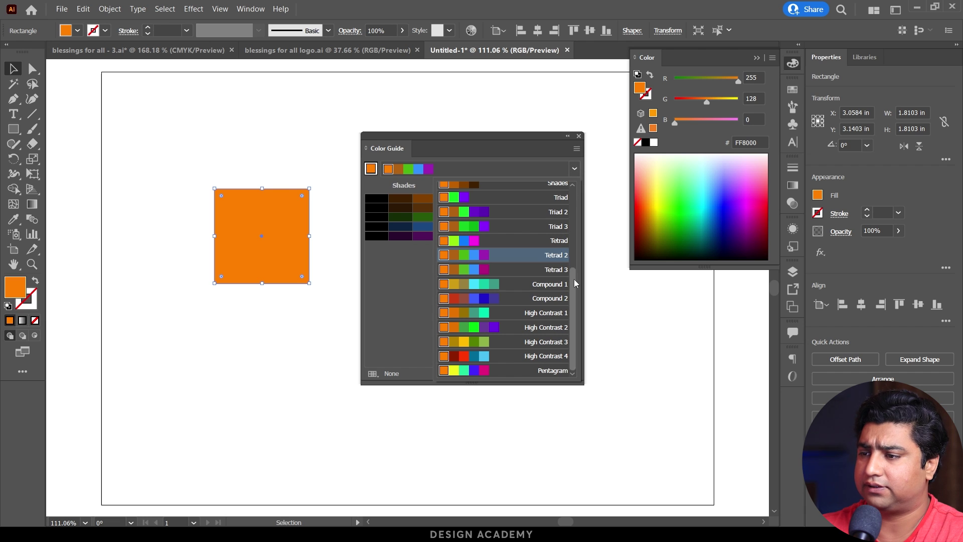
{"action": "scroll", "coordinate": [572, 318], "scroll_direction": "up", "scroll_amount": 3}
{"action": "scroll", "coordinate": [572, 318], "scroll_direction": "down", "scroll_amount": 3}
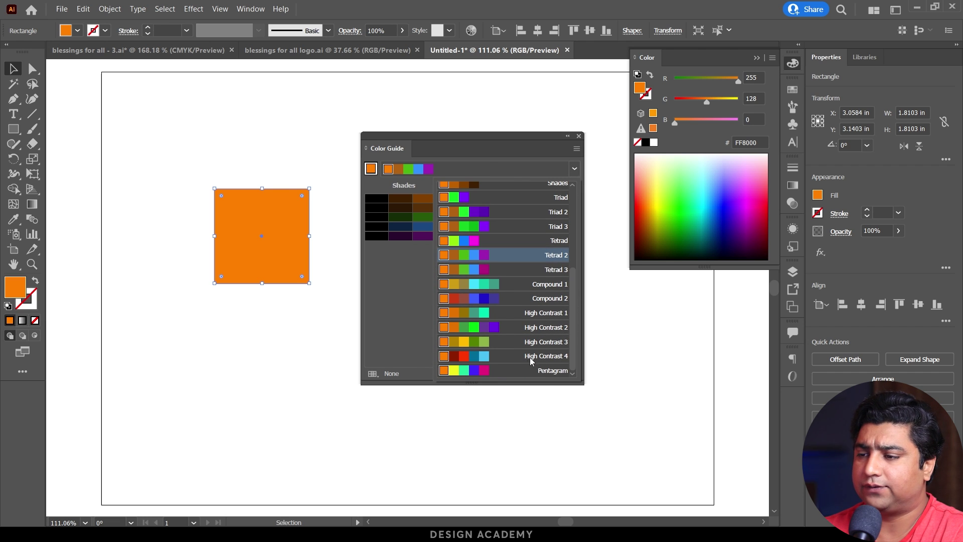
{"action": "left_click_drag", "start_coordinate": [576, 293], "coordinate": [578, 203]}
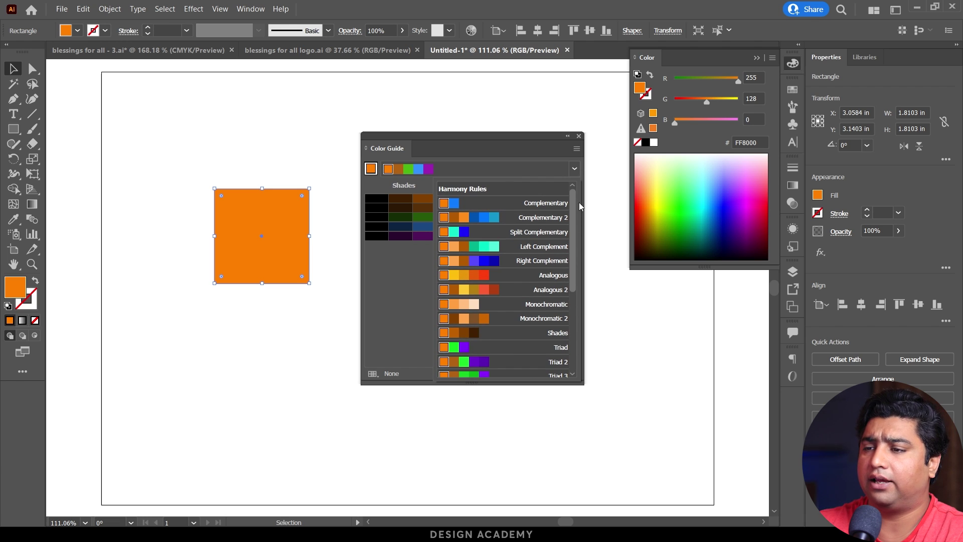
{"action": "left_click", "coordinate": [396, 270]}
{"action": "left_click_drag", "start_coordinate": [274, 258], "coordinate": [224, 197]}
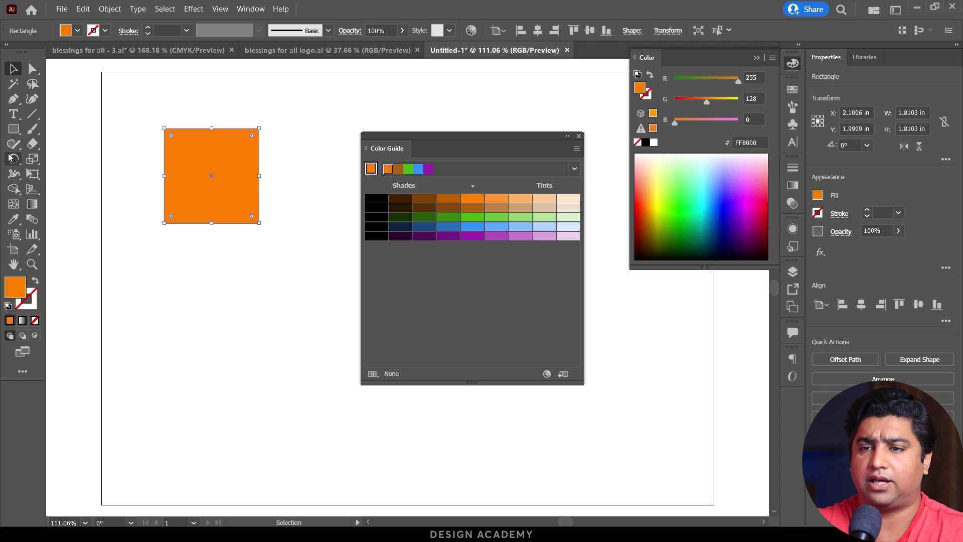
Draw a larger second square below the orange one
{"action": "left_click", "coordinate": [14, 131]}
{"action": "left_click_drag", "start_coordinate": [146, 269], "coordinate": [257, 377]}
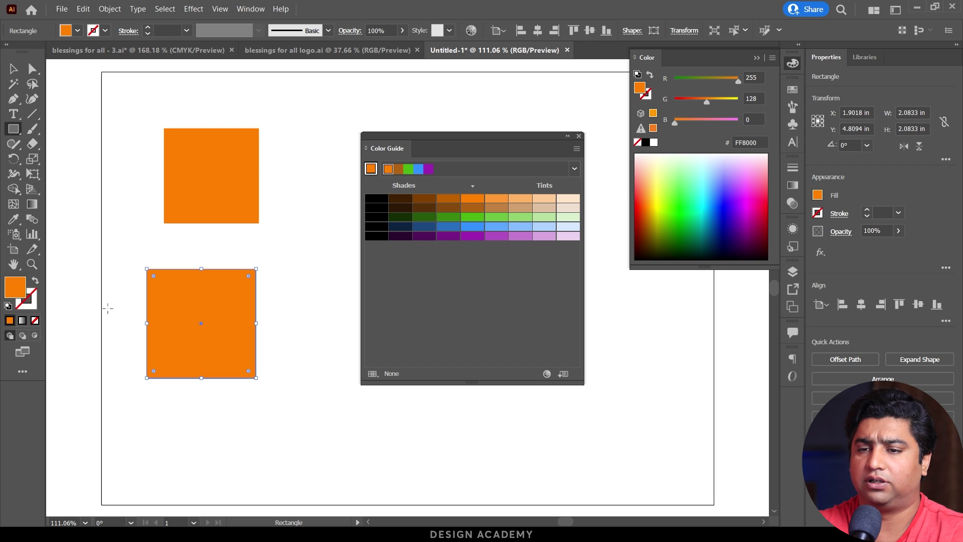
{"action": "left_click", "coordinate": [702, 192]}
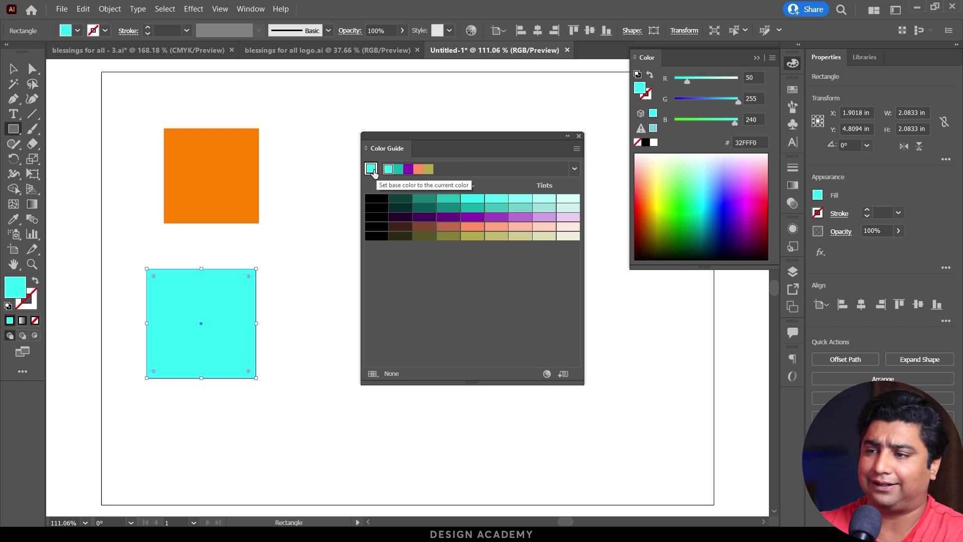
Fill the new square blue 0500BD and set the Color Guide to the Tetrad harmony
{"action": "left_click", "coordinate": [576, 169]}
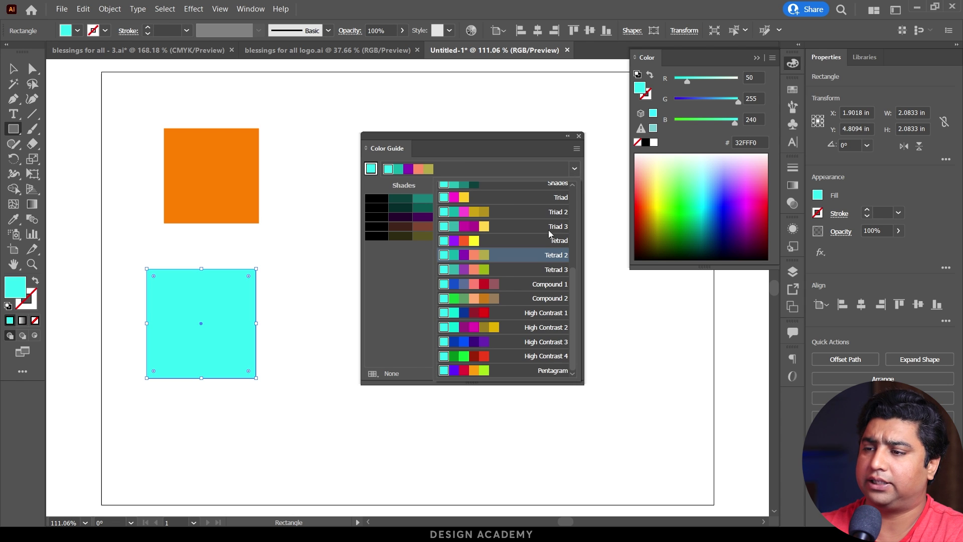
{"action": "scroll", "coordinate": [572, 271], "scroll_direction": "up", "scroll_amount": 5}
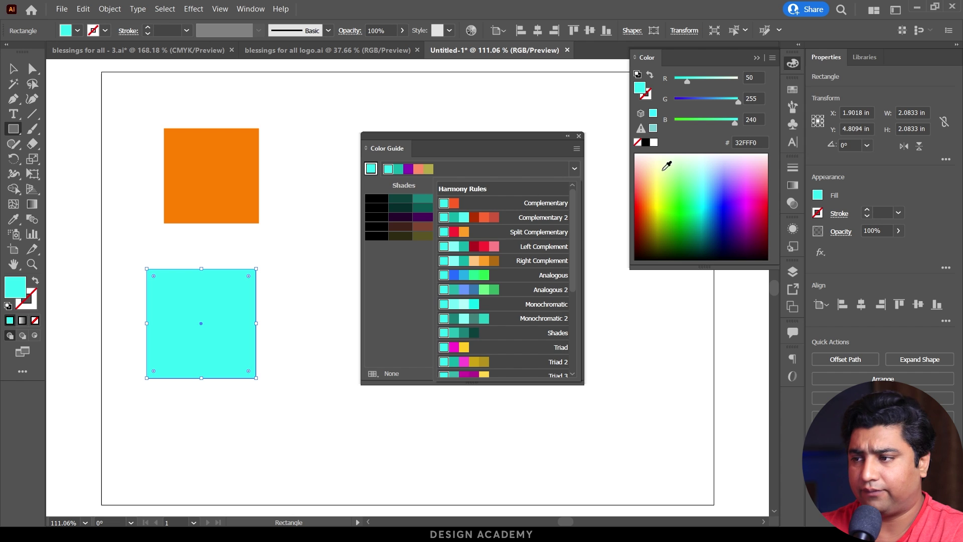
{"action": "left_click", "coordinate": [725, 216]}
{"action": "left_click", "coordinate": [725, 216]}
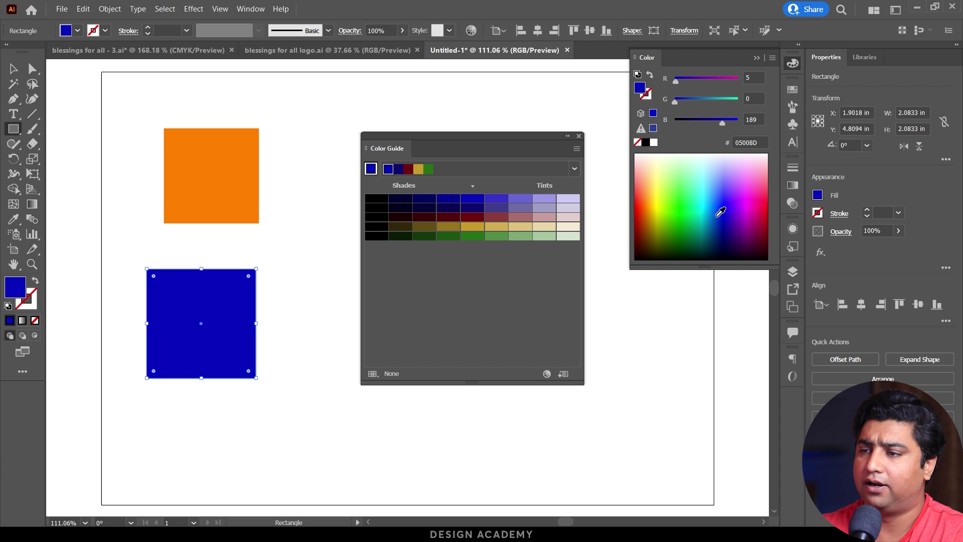
{"action": "left_click", "coordinate": [575, 169]}
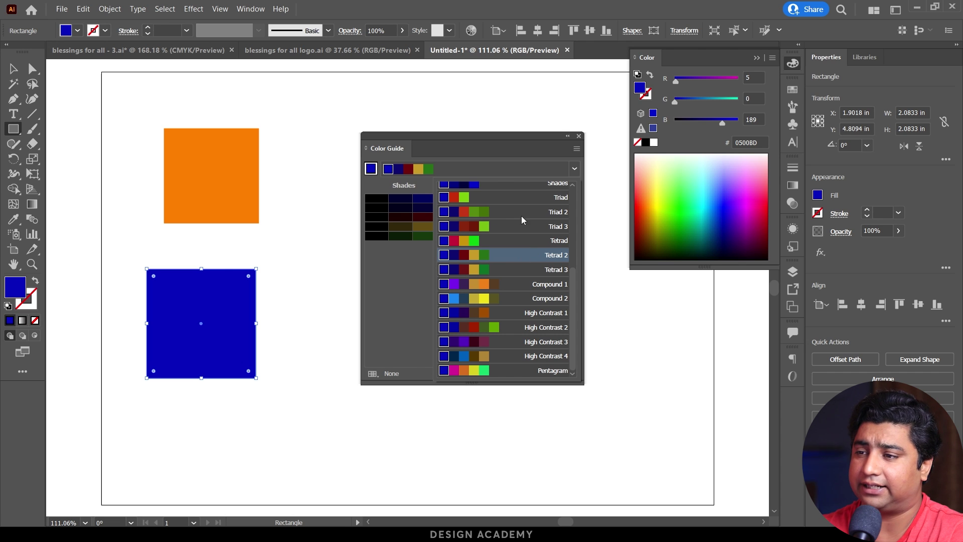
{"action": "left_click", "coordinate": [517, 240]}
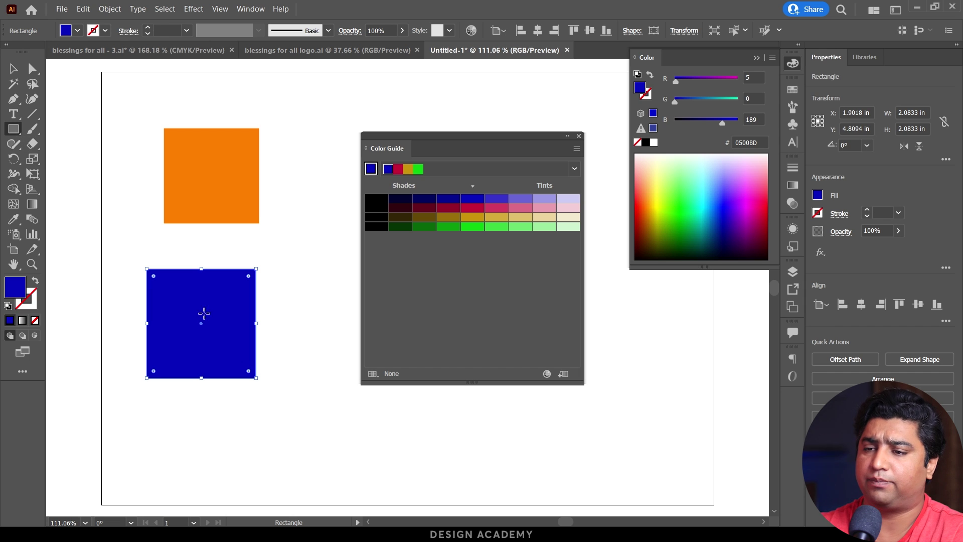
Create four evenly spaced small squares along the bottom of the artboard
{"action": "mouse_move", "coordinate": [249, 417]}
{"action": "left_mouse_down"}
{"action": "mouse_move", "coordinate": [307, 474]}
{"action": "mouse_move", "coordinate": [375, 444]}
{"action": "left_mouse_up"}
{"action": "key", "text": "v"}
{"action": "key", "text": "ctrl+d"}
{"action": "key", "text": "ctrl+d"}
{"action": "key", "text": "ctrl+z"}
Fill the small squares crimson, gold and green from the tetrad colours, then deselect
{"action": "left_click", "coordinate": [398, 169]}
{"action": "left_click", "coordinate": [415, 430]}
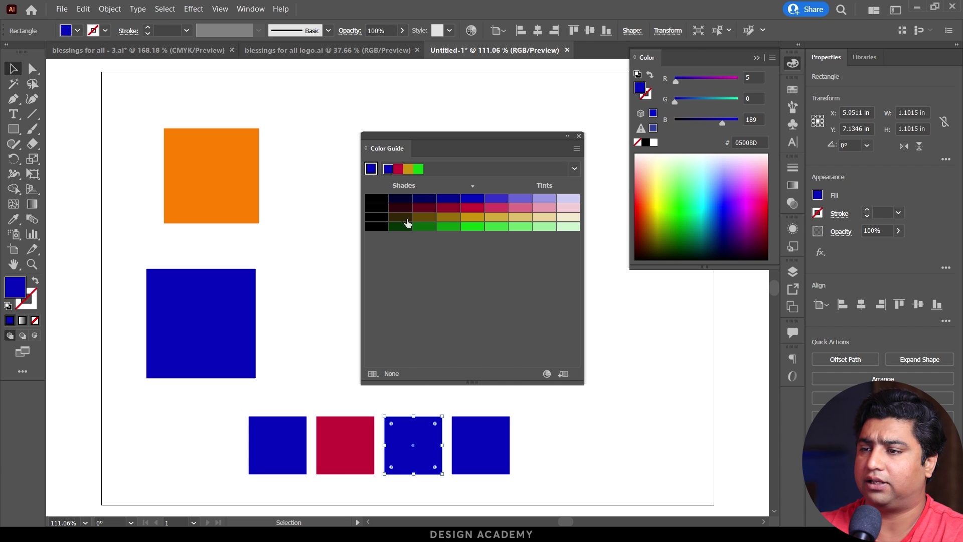
{"action": "left_click", "coordinate": [407, 169]}
{"action": "left_click", "coordinate": [476, 446]}
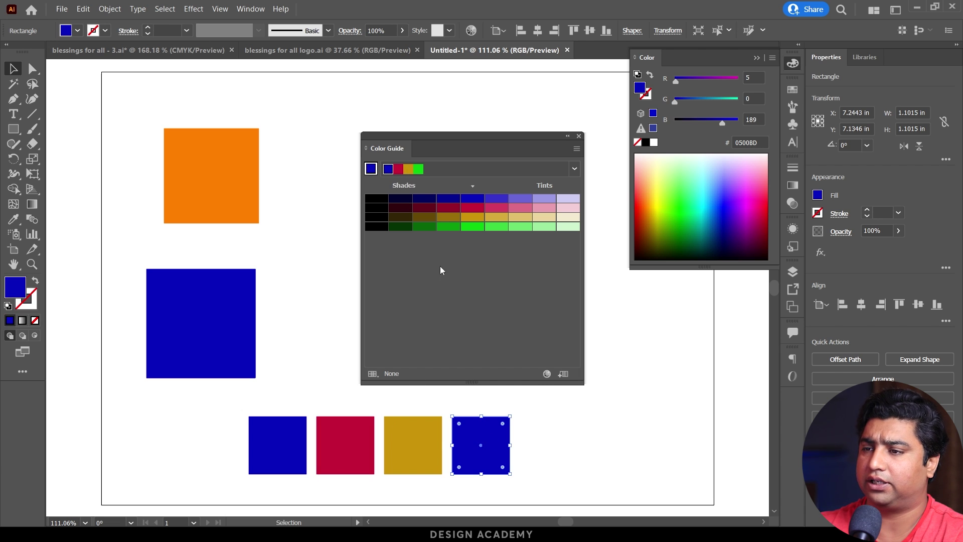
{"action": "left_click", "coordinate": [420, 169]}
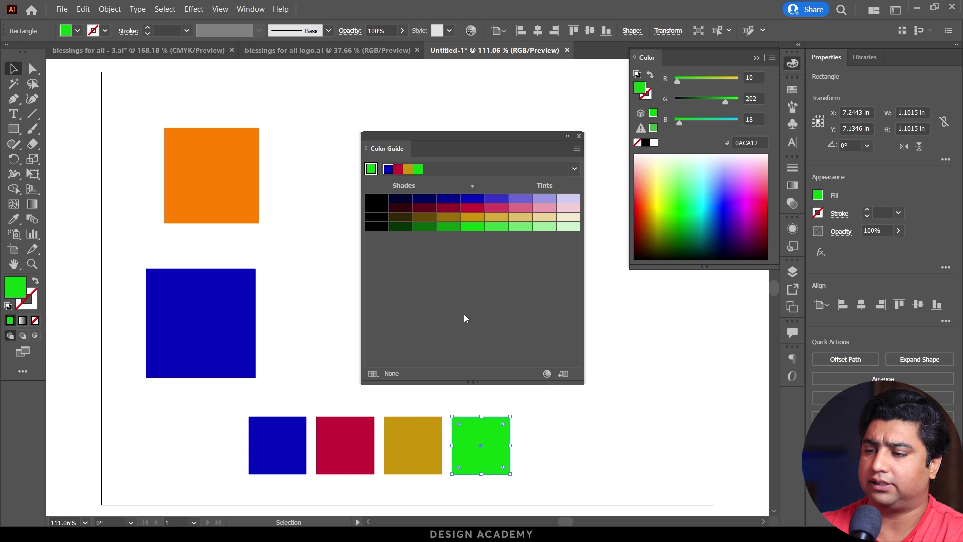
{"action": "left_click", "coordinate": [572, 441]}
{"action": "left_click_drag", "start_coordinate": [463, 151], "coordinate": [490, 119]}
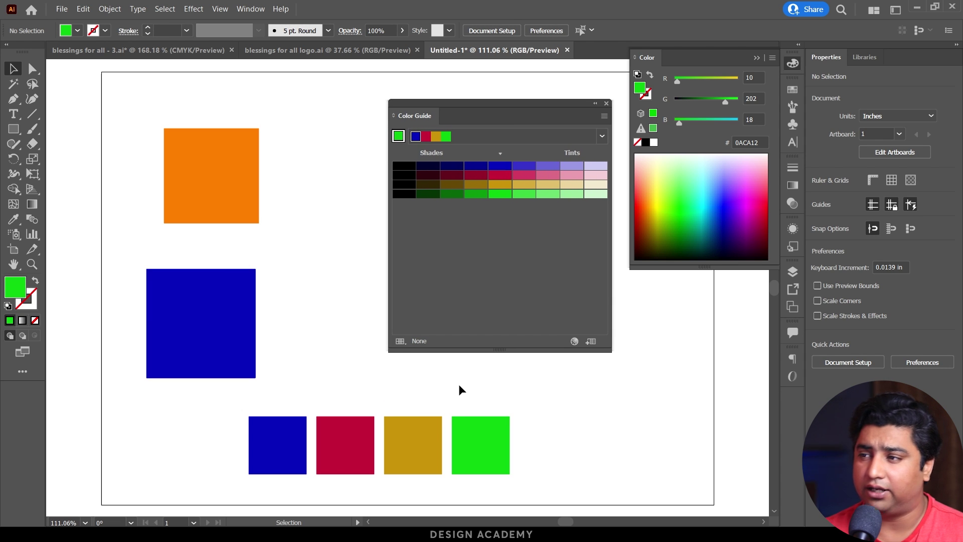
Select the four small squares and save their colours as a new Swatches colour group
{"action": "left_click", "coordinate": [792, 89]}
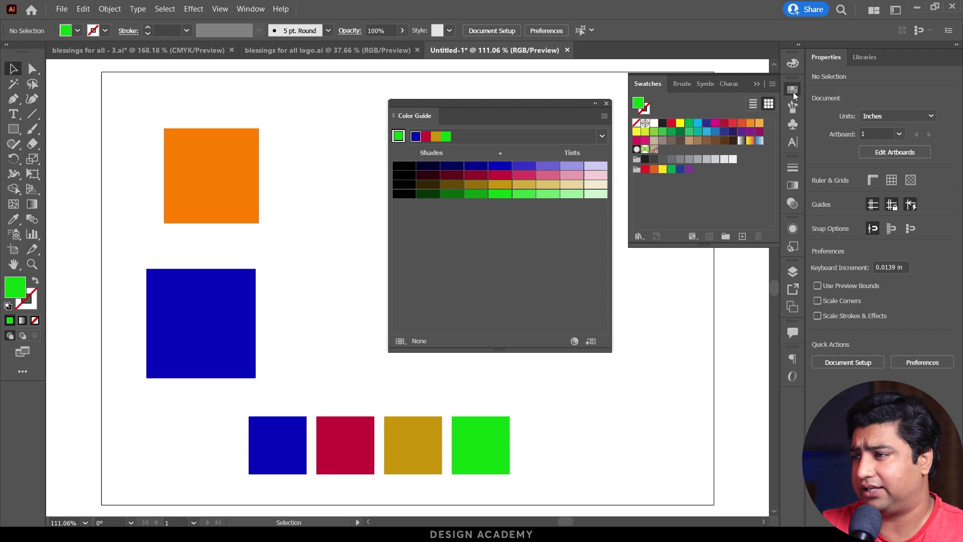
{"action": "left_click_drag", "start_coordinate": [223, 411], "coordinate": [564, 493]}
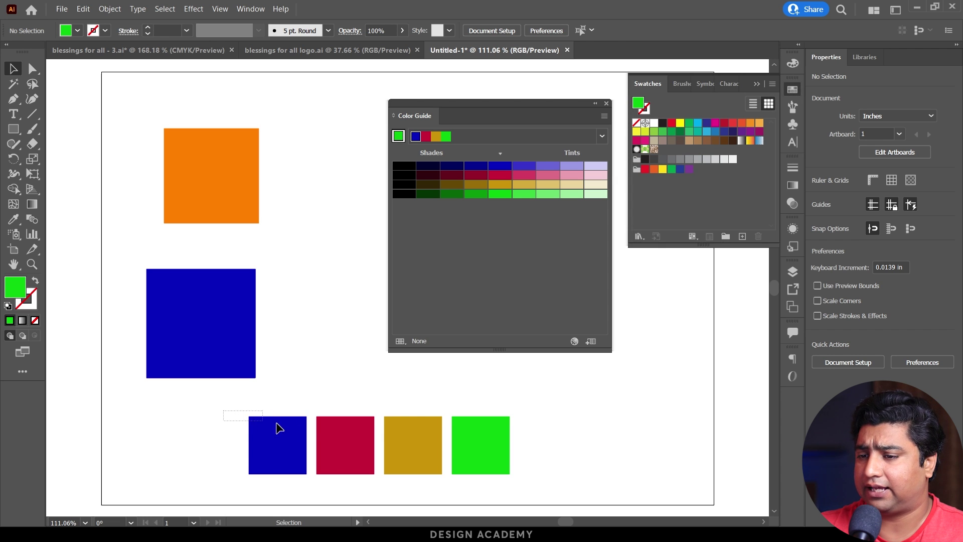
{"action": "left_click", "coordinate": [725, 236]}
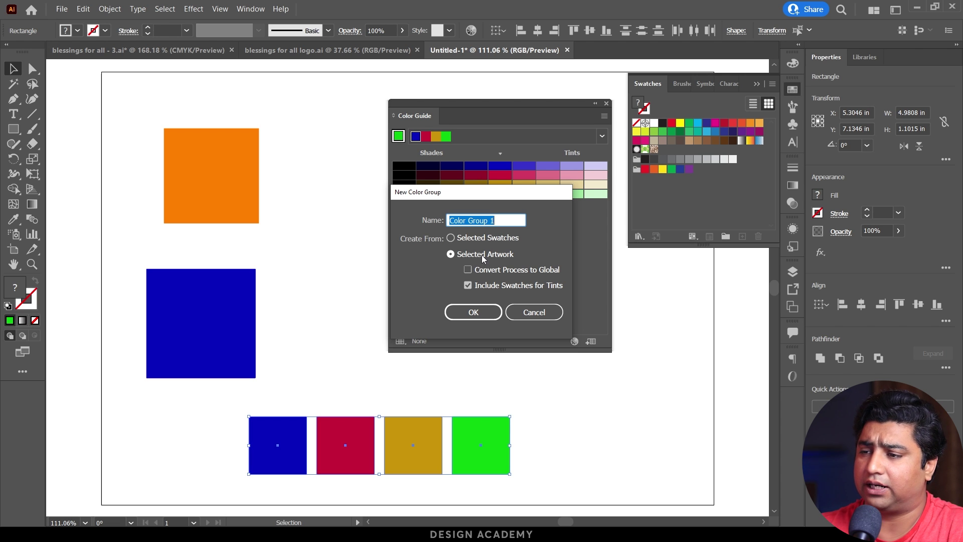
{"action": "left_click", "coordinate": [486, 311]}
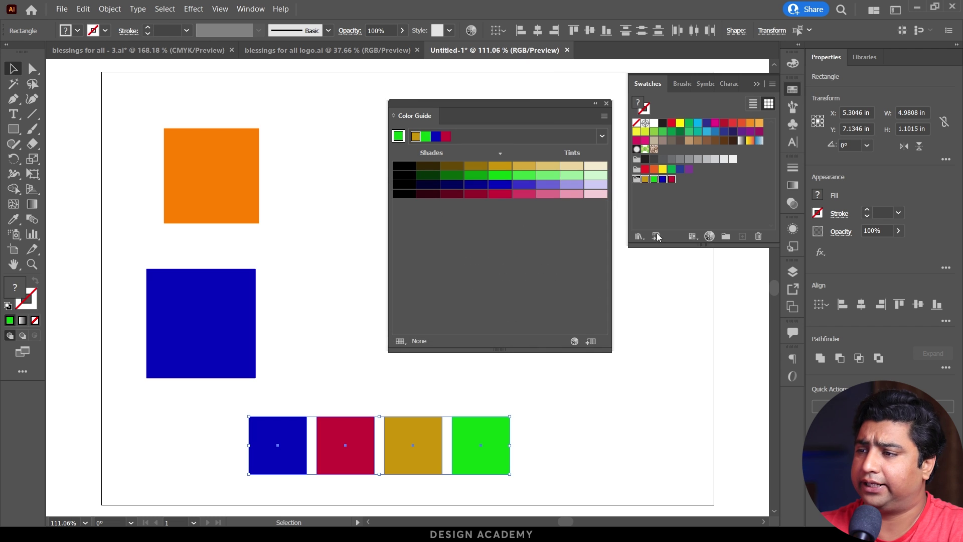
Apply the new group's gold, green, blue and crimson swatches to the selected squares
{"action": "left_click", "coordinate": [645, 179]}
{"action": "left_click", "coordinate": [654, 179]}
{"action": "left_click", "coordinate": [663, 179]}
{"action": "left_click", "coordinate": [672, 179]}
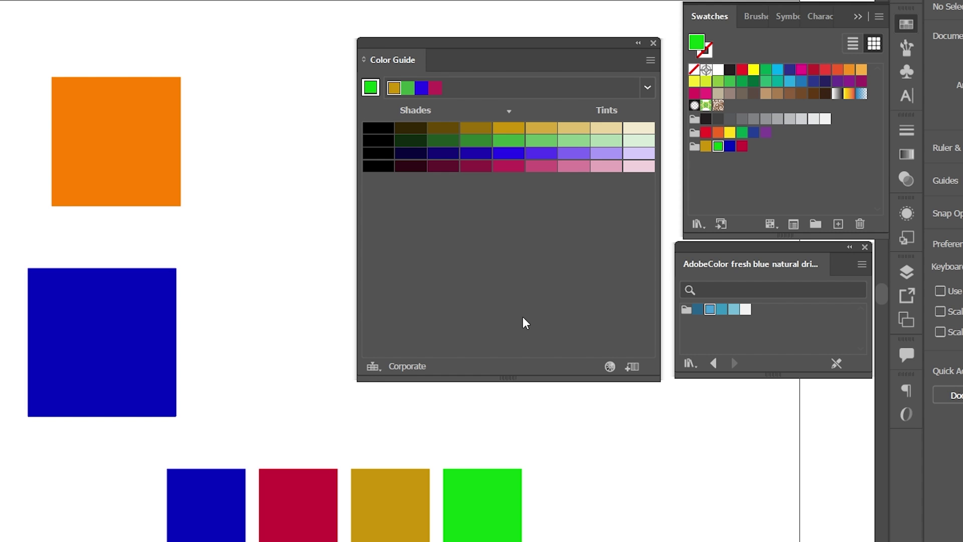
Try a green-based harmony, then apply Right Complement and save its colours to Swatches
{"action": "left_click", "coordinate": [648, 88]}
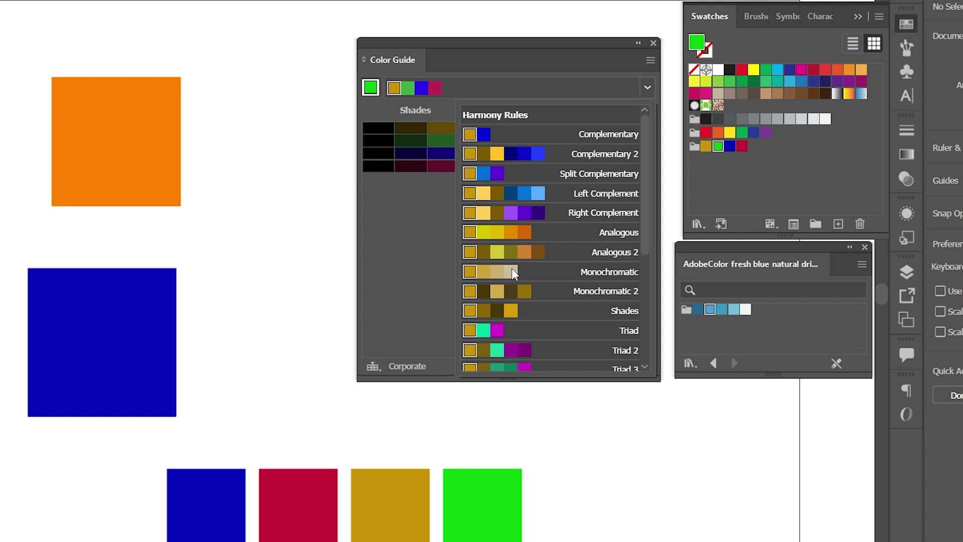
{"action": "left_click", "coordinate": [371, 87]}
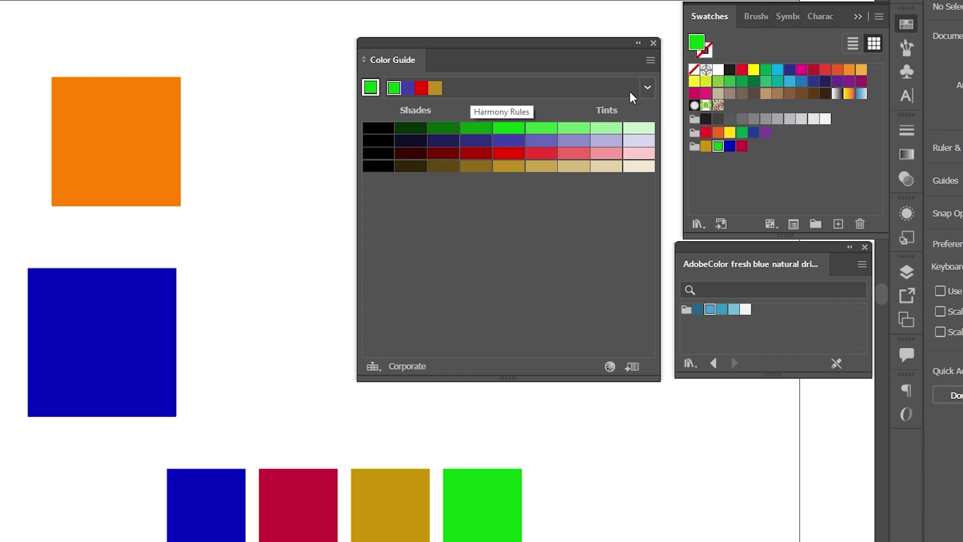
{"action": "left_click", "coordinate": [647, 88]}
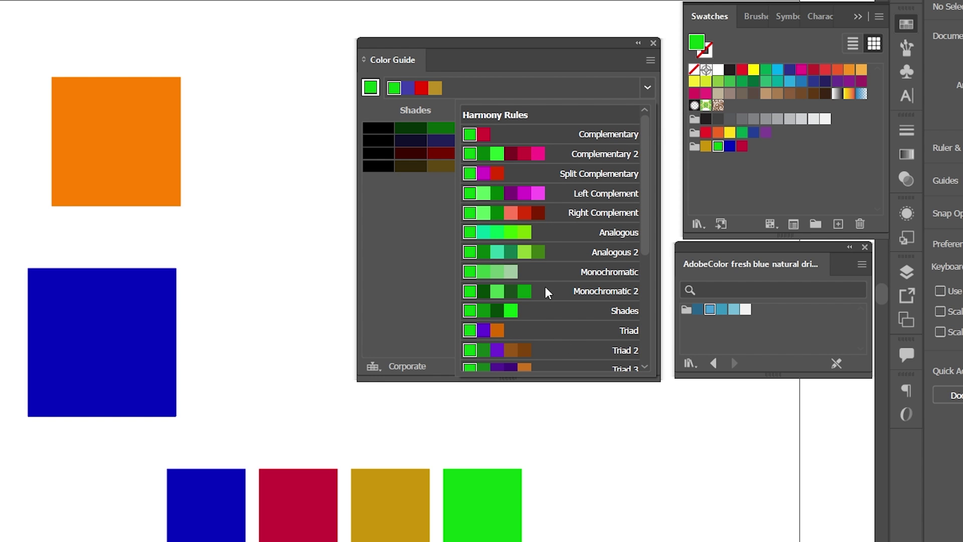
{"action": "left_click", "coordinate": [572, 215]}
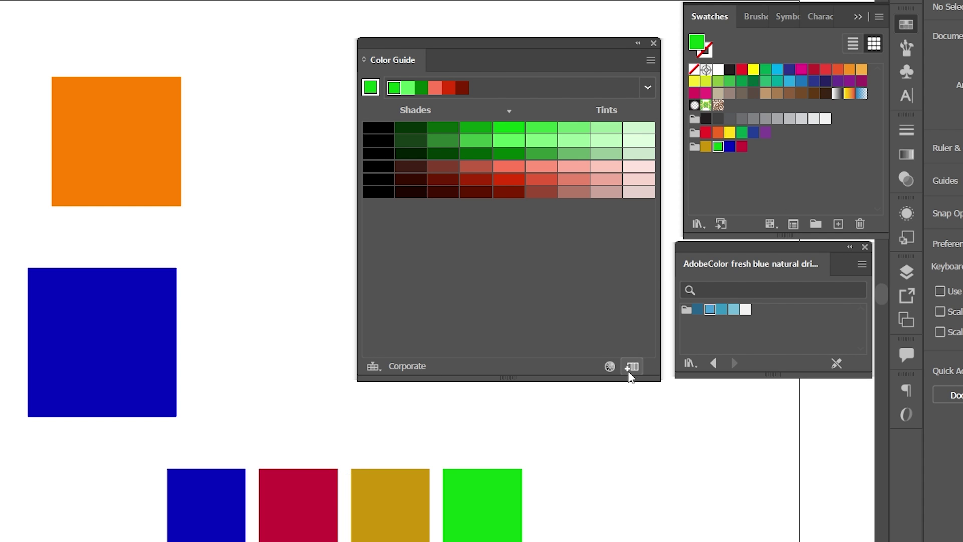
{"action": "left_click", "coordinate": [631, 371]}
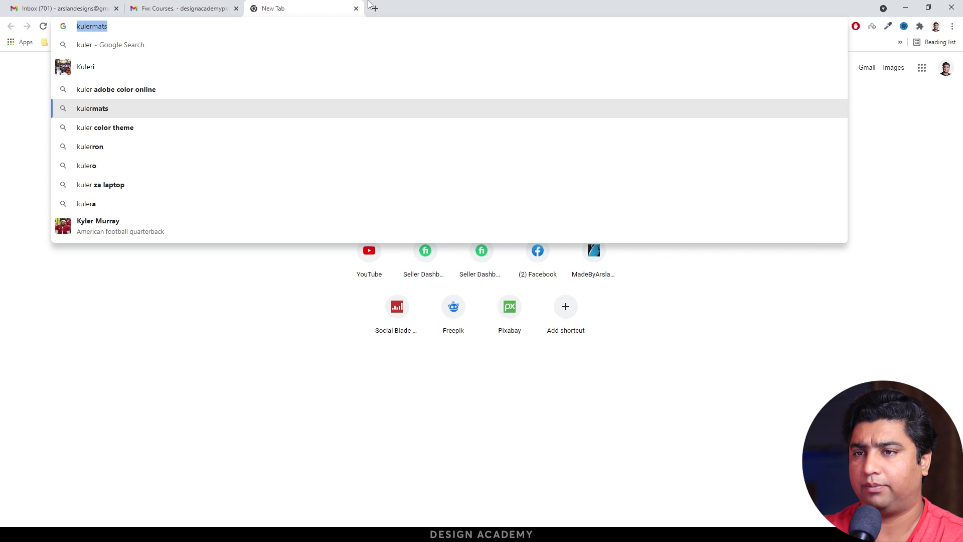
Replace the Chrome search with 'adobe color' and go to Adobe Color's colour wheel
{"action": "key", "text": "BackSpace"}
{"action": "type", "text": "adobe color"}
{"action": "key", "text": "Return"}
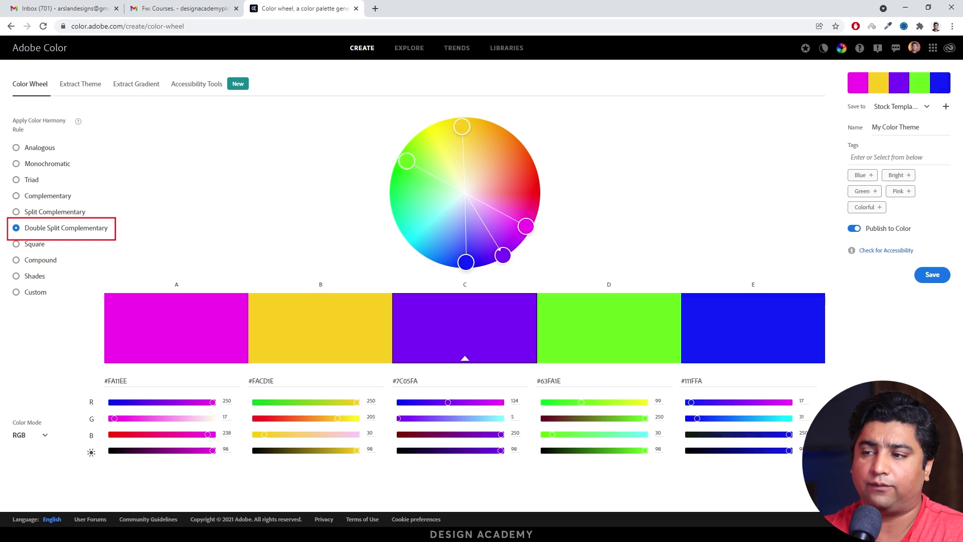
Rotate the wheel to a Complementary red-orange and green theme, keeping Stock Templates as library
{"action": "left_click_drag", "start_coordinate": [491, 228], "coordinate": [458, 267]}
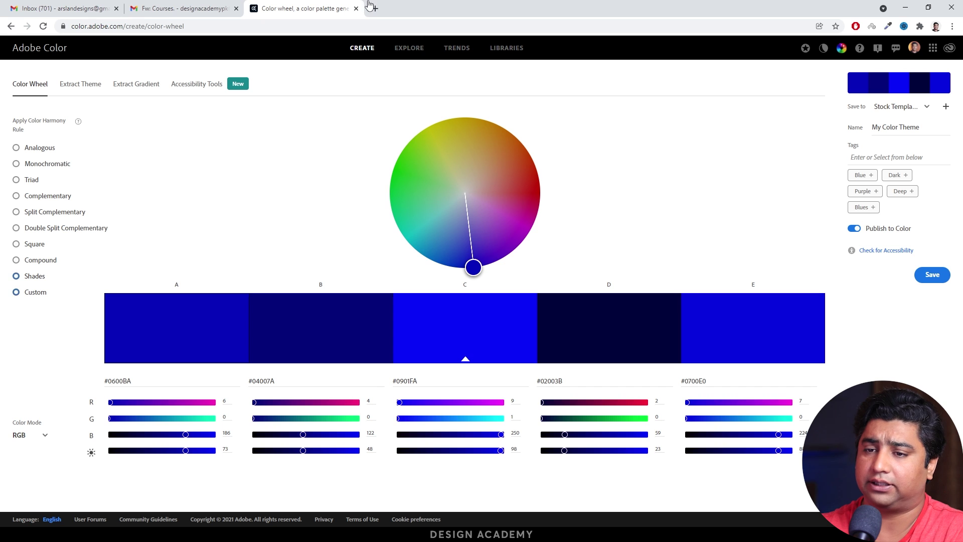
{"action": "key", "text": "Up"}
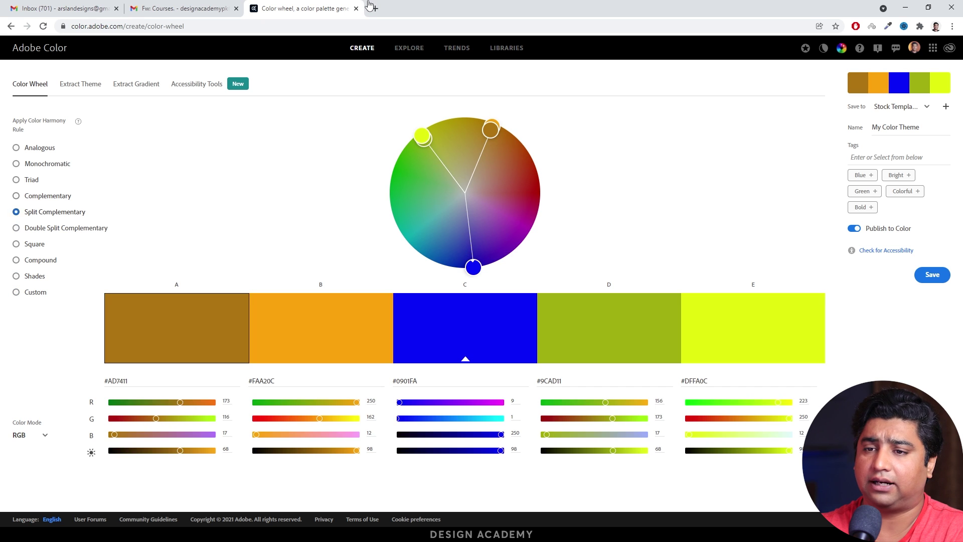
{"action": "key", "text": "Up"}
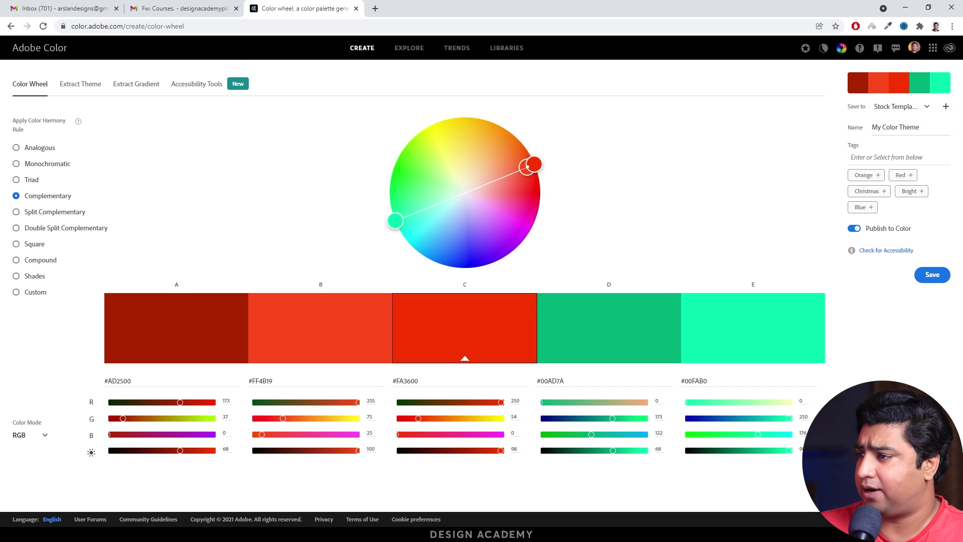
{"action": "left_click", "coordinate": [901, 107]}
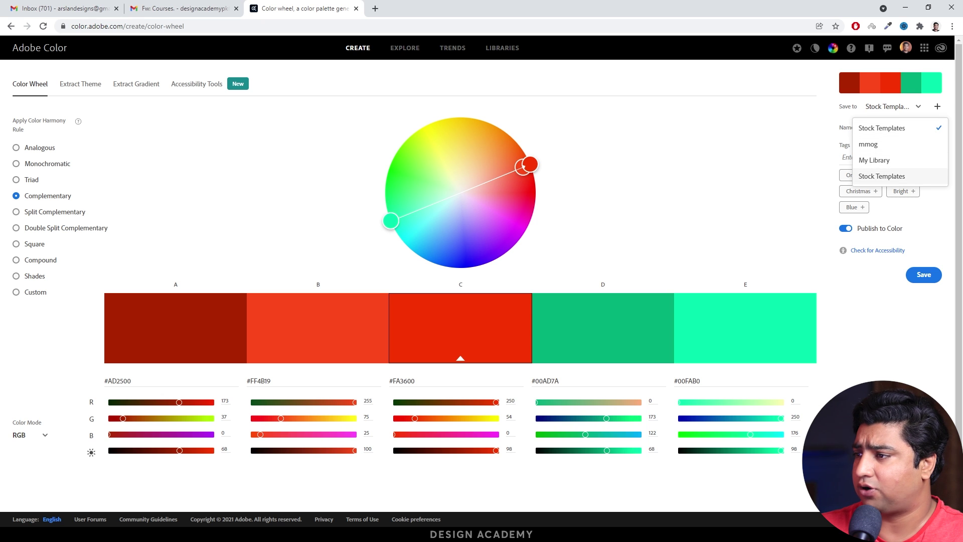
{"action": "left_click", "coordinate": [882, 128]}
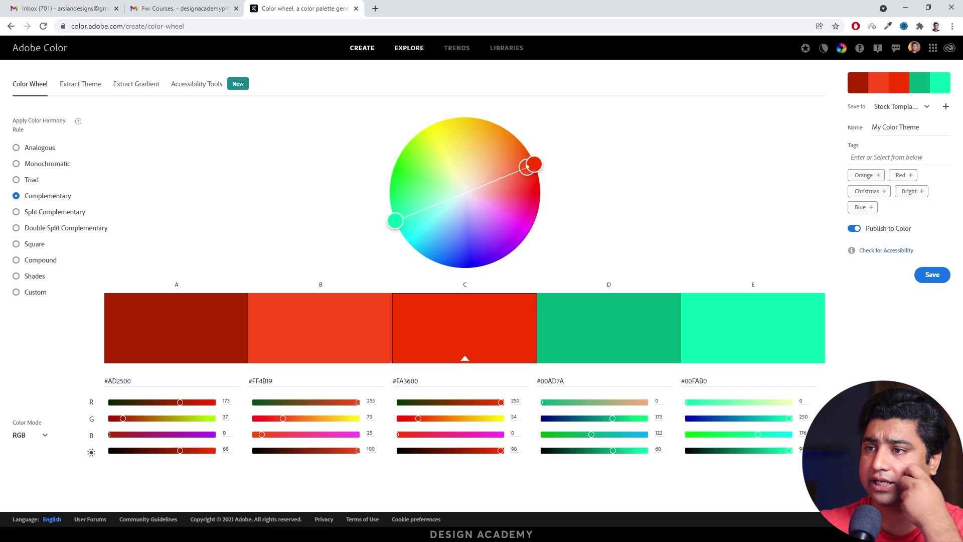
Search Explore for 'water' palettes and open the blue water-splash palette's details
{"action": "left_click", "coordinate": [409, 47]}
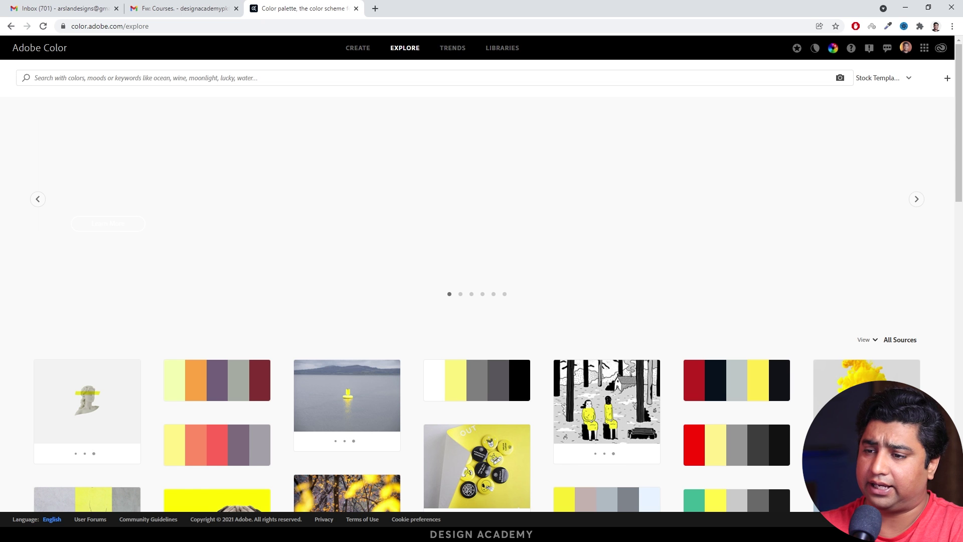
{"action": "left_click", "coordinate": [35, 78]}
{"action": "type", "text": "water"}
{"action": "key", "text": "Return"}
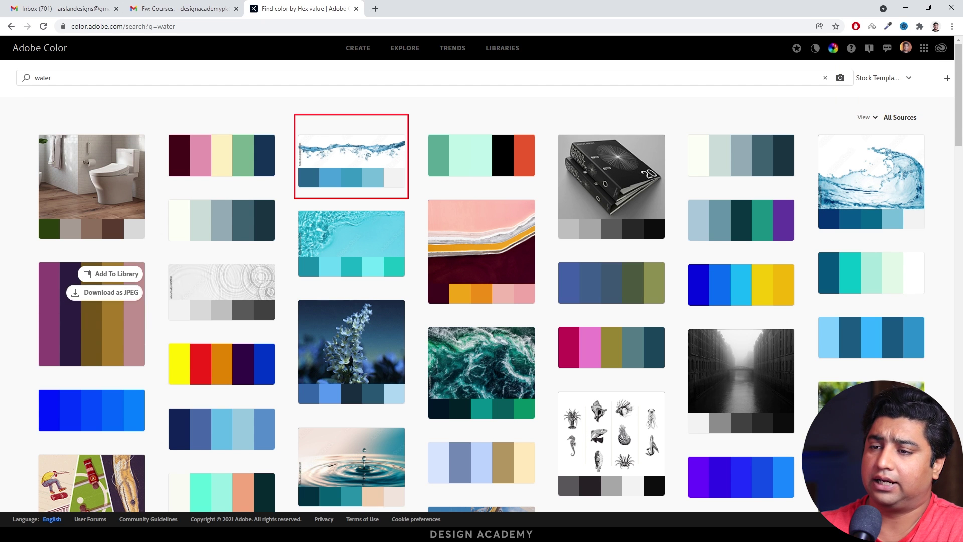
{"action": "left_click", "coordinate": [314, 175]}
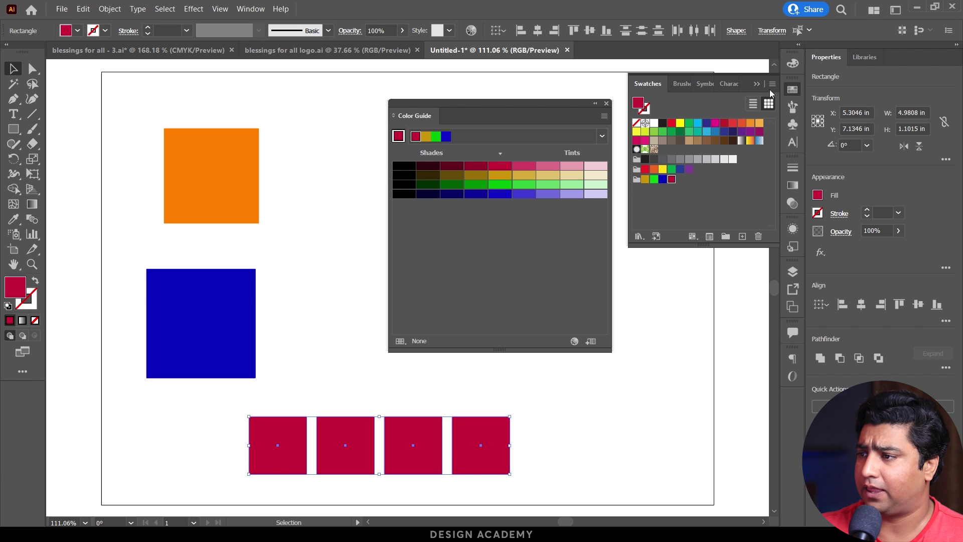
Open the downloaded AdobeColor swatch file from Downloads as a library and dock it below Swatches
{"action": "left_click", "coordinate": [773, 84]}
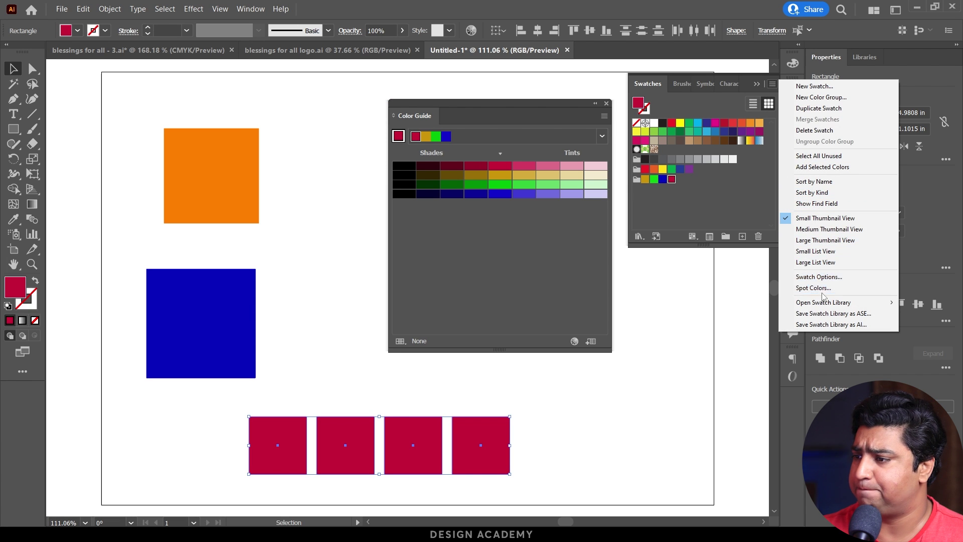
{"action": "mouse_move", "coordinate": [823, 302]}
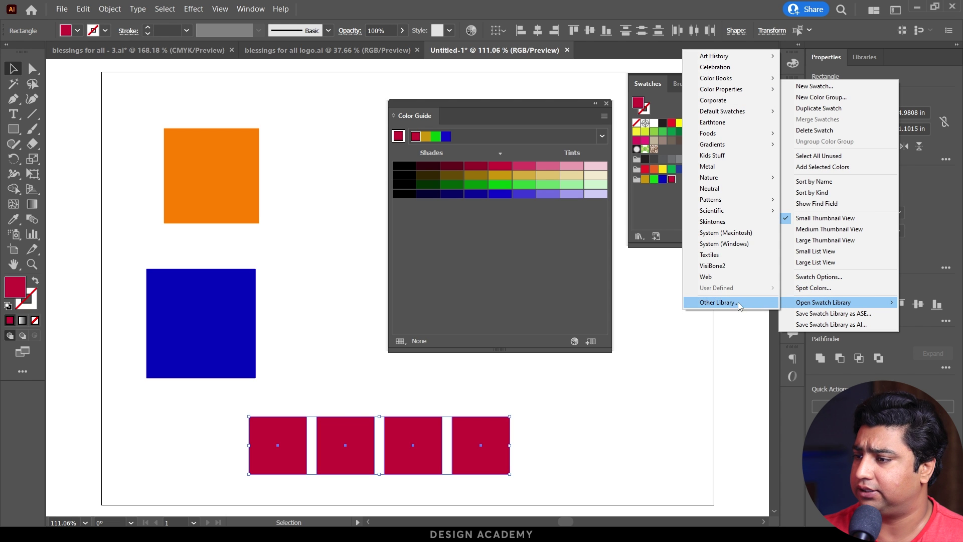
{"action": "left_click", "coordinate": [720, 302]}
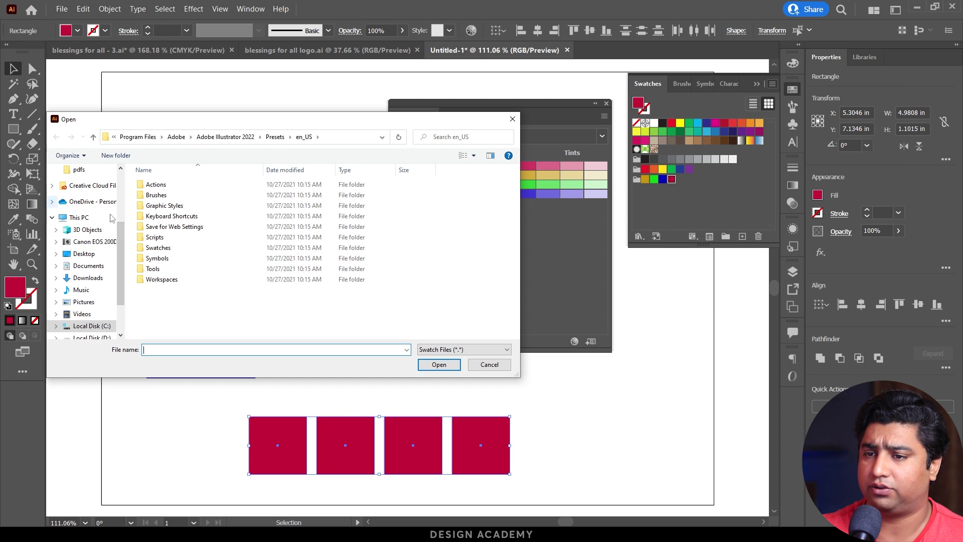
{"action": "scroll", "coordinate": [86, 210], "scroll_direction": "up", "scroll_amount": 2}
{"action": "scroll", "coordinate": [86, 209], "scroll_direction": "up", "scroll_amount": 1}
{"action": "left_click", "coordinate": [87, 189]}
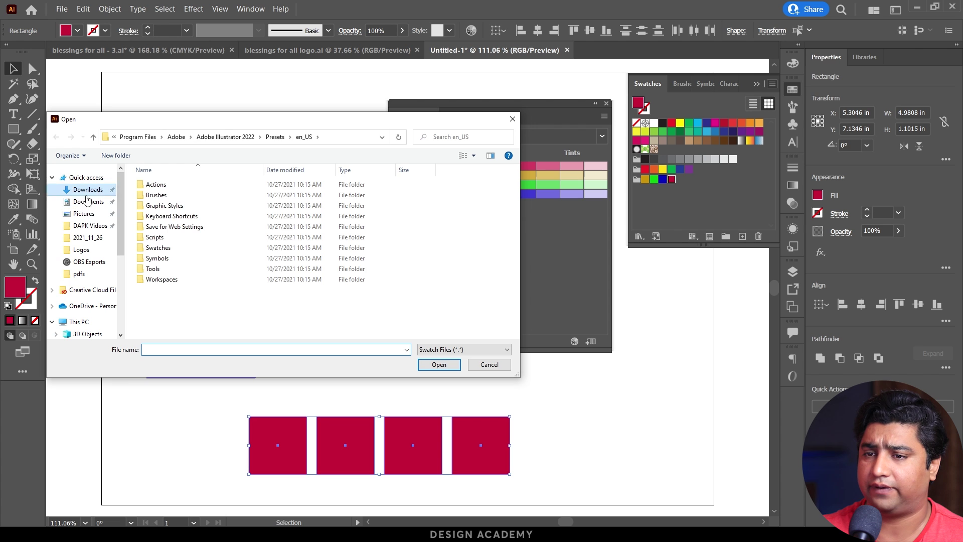
{"action": "left_click", "coordinate": [160, 199]}
{"action": "left_click", "coordinate": [439, 365]}
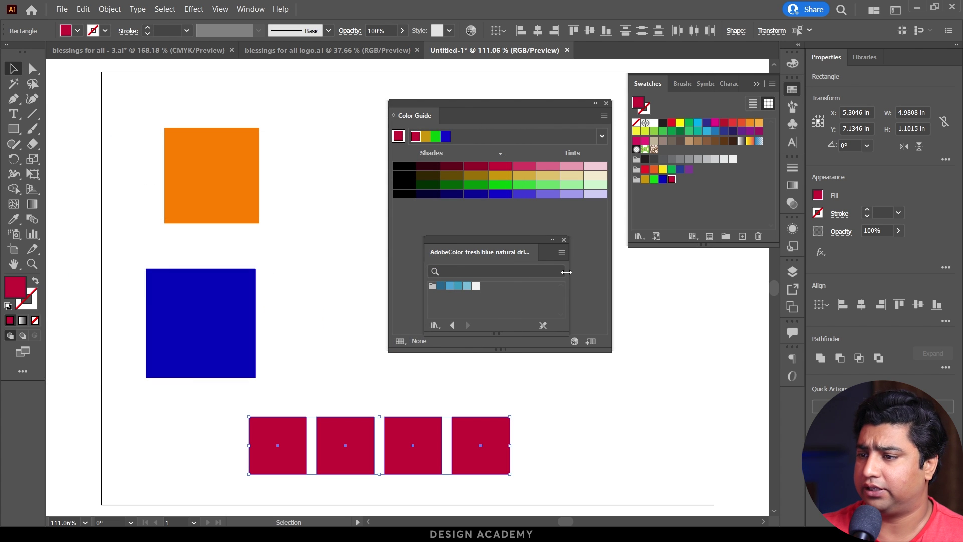
{"action": "left_click_drag", "start_coordinate": [470, 256], "coordinate": [668, 270]}
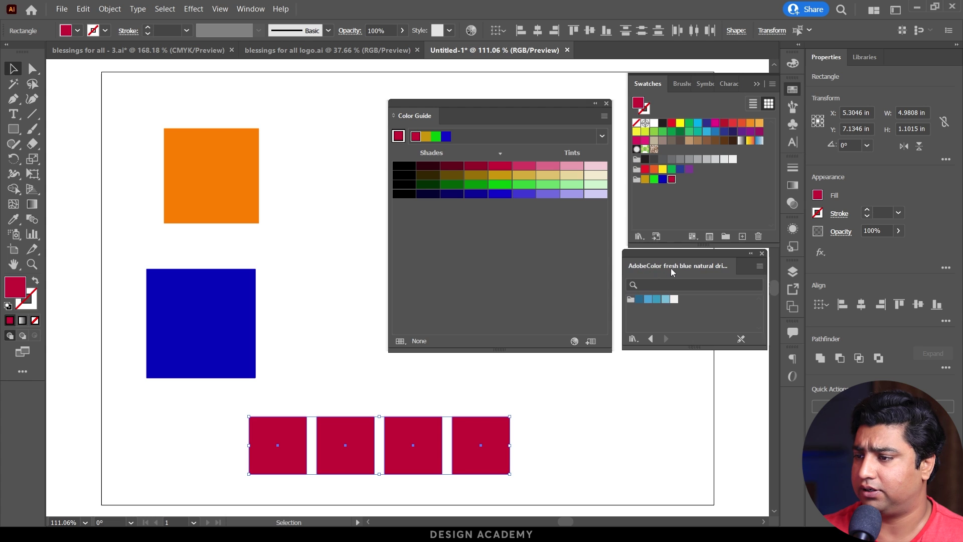
Fill the rightmost small square with the library's light blue
{"action": "left_click", "coordinate": [500, 411]}
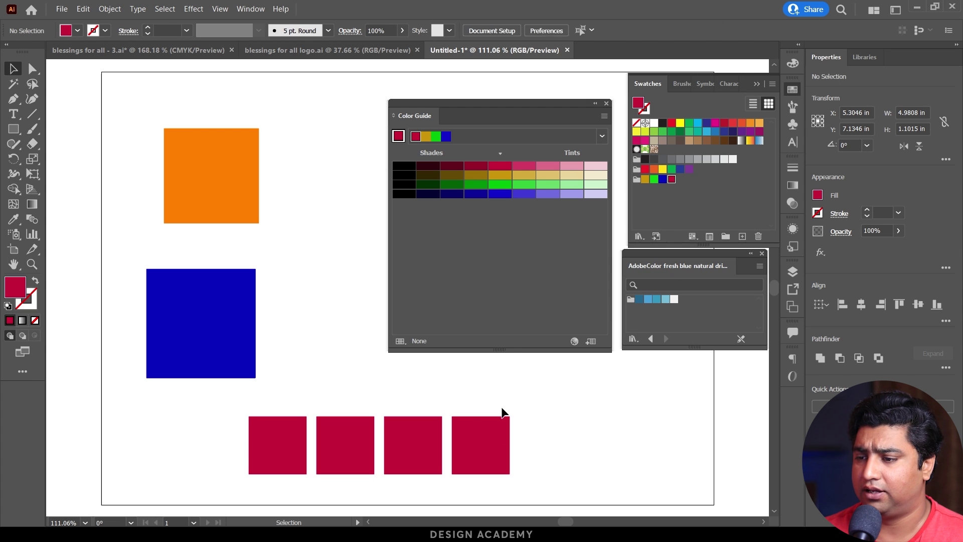
{"action": "left_click", "coordinate": [494, 426]}
{"action": "left_click", "coordinate": [648, 300]}
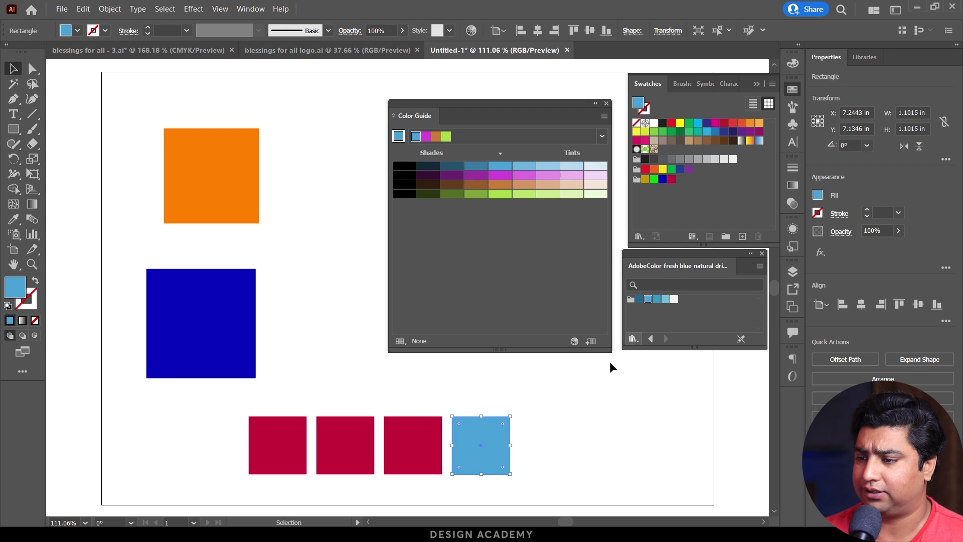